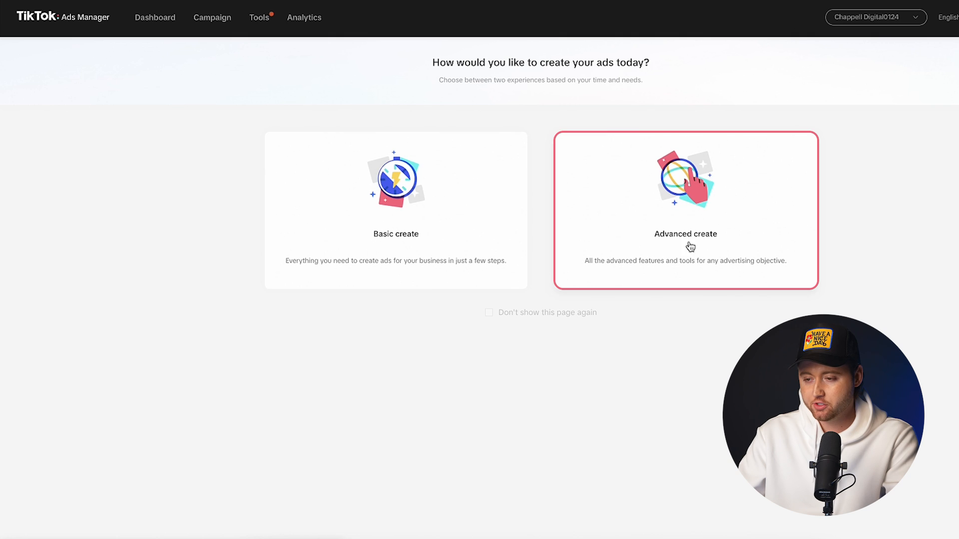
Start an advanced ad creation with Lead generation as the advertising objective.
click(649, 226)
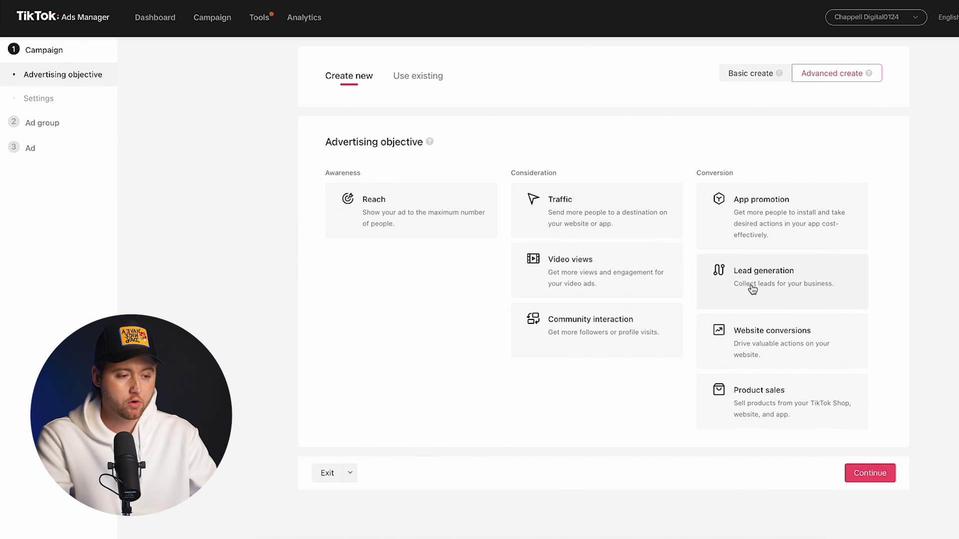
click(736, 281)
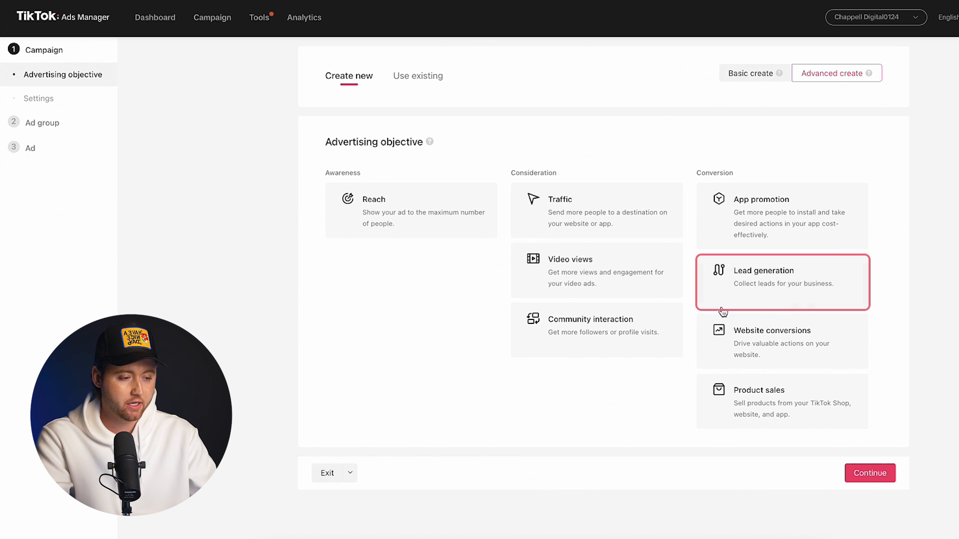
Name the campaign Lead Testing and continue to the ad group settings.
scroll(765, 395, down, 5)
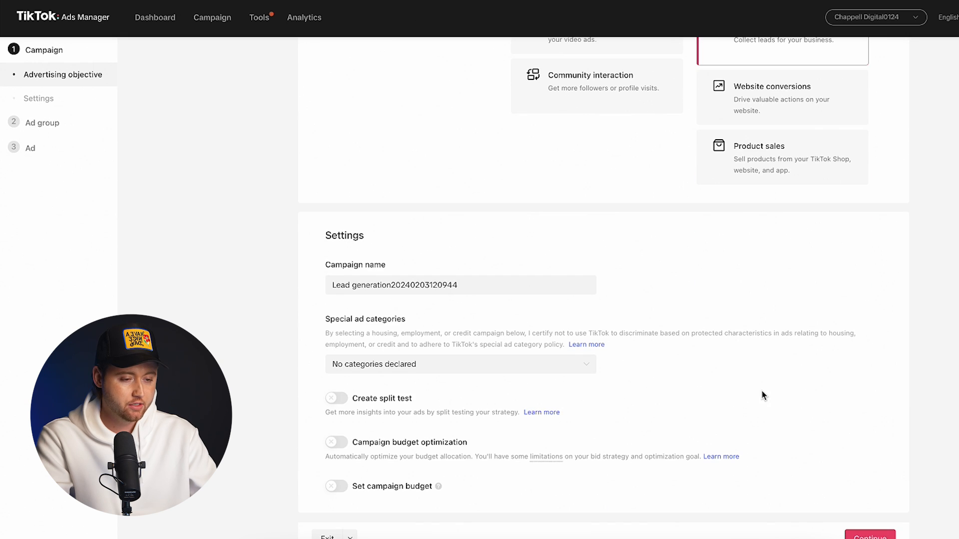
click(488, 283)
key(ctrl+a)
text(L)
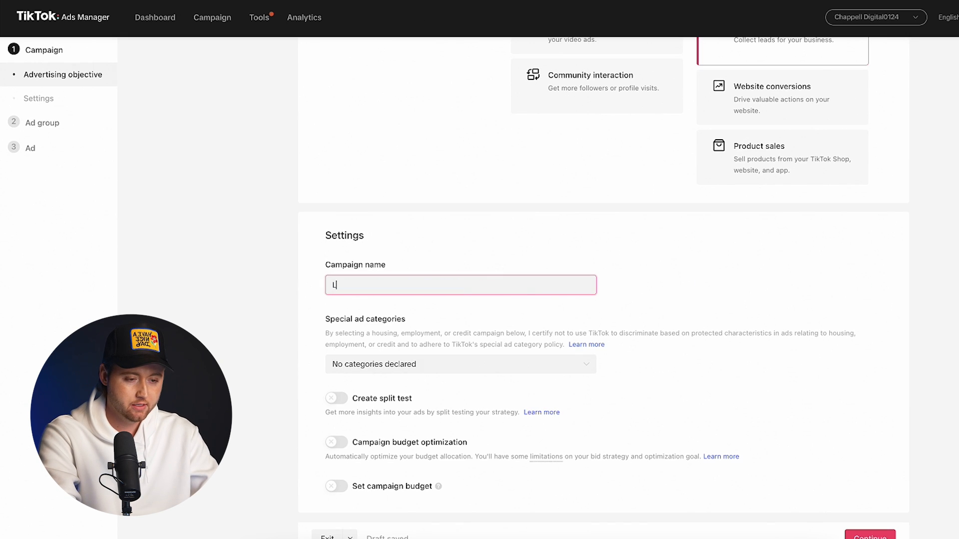
text(ead Testing)
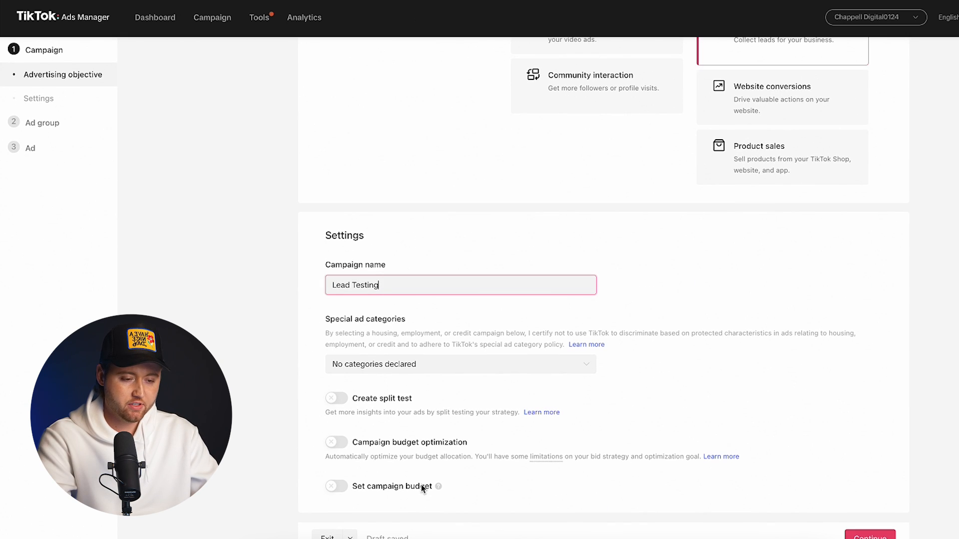
click(871, 536)
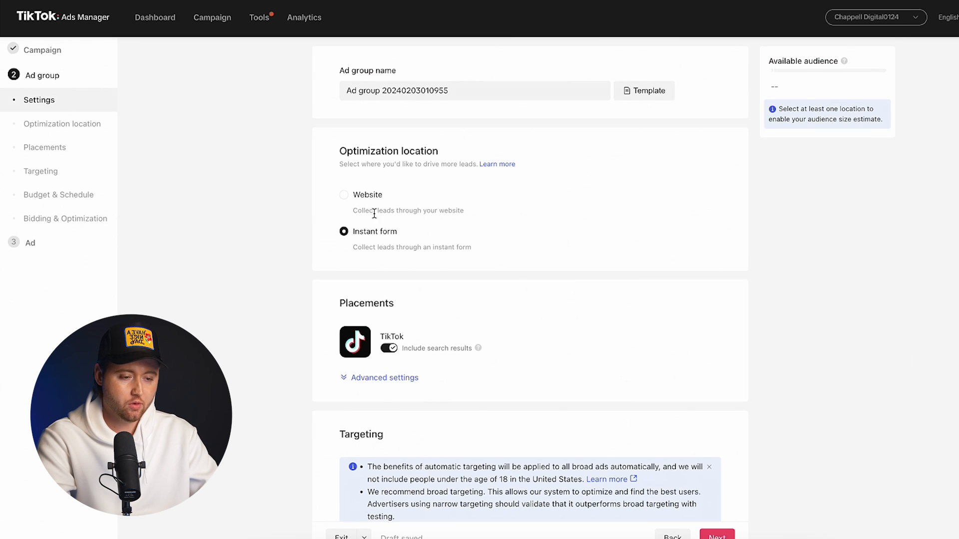
Try Website as the optimization location and switch back to Instant form.
click(344, 195)
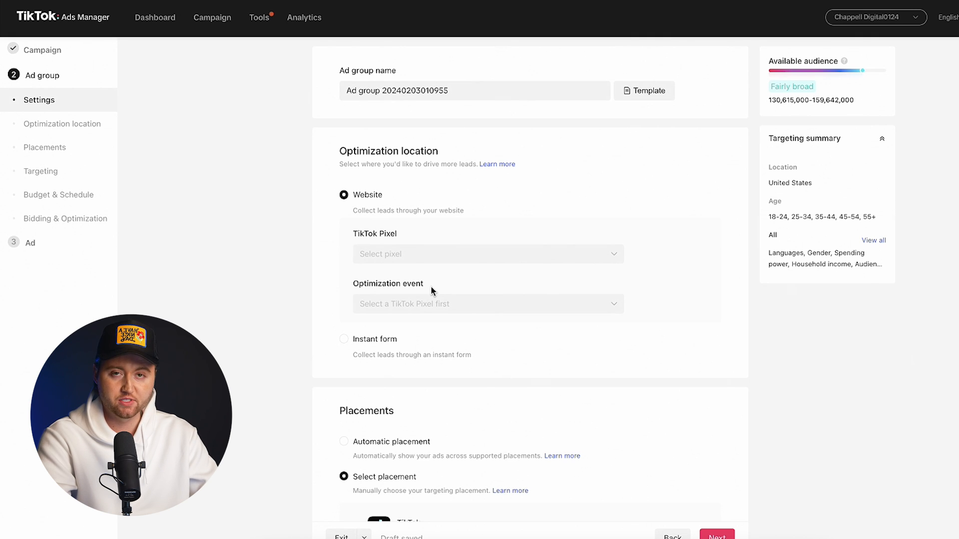
click(343, 339)
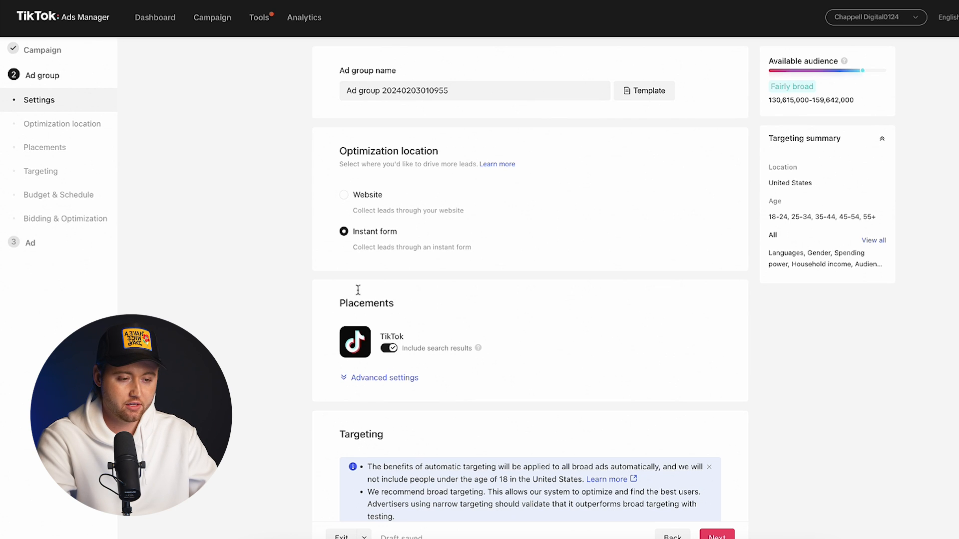
drag(351, 252, 473, 256)
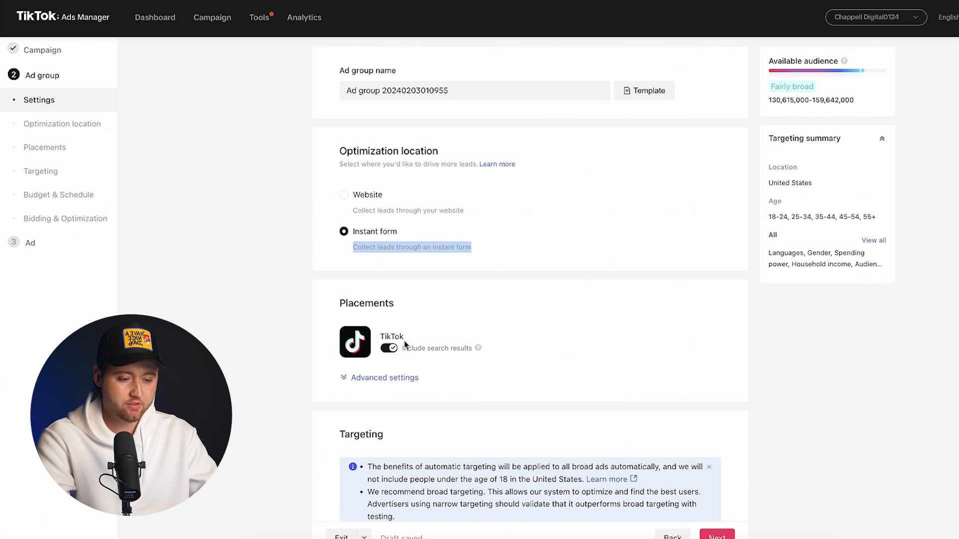
Expand the placement's advanced settings to examine the user comment, video download and video sharing options.
click(384, 378)
scroll(423, 389, down, 1)
click(351, 342)
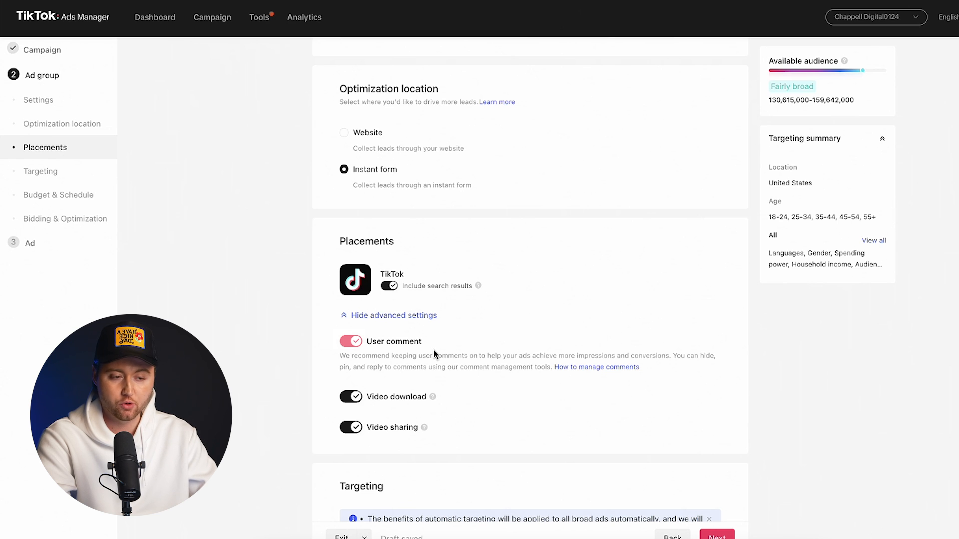
Limit the ad group's demographic targeting to users with high spending power.
scroll(406, 373, down, 6)
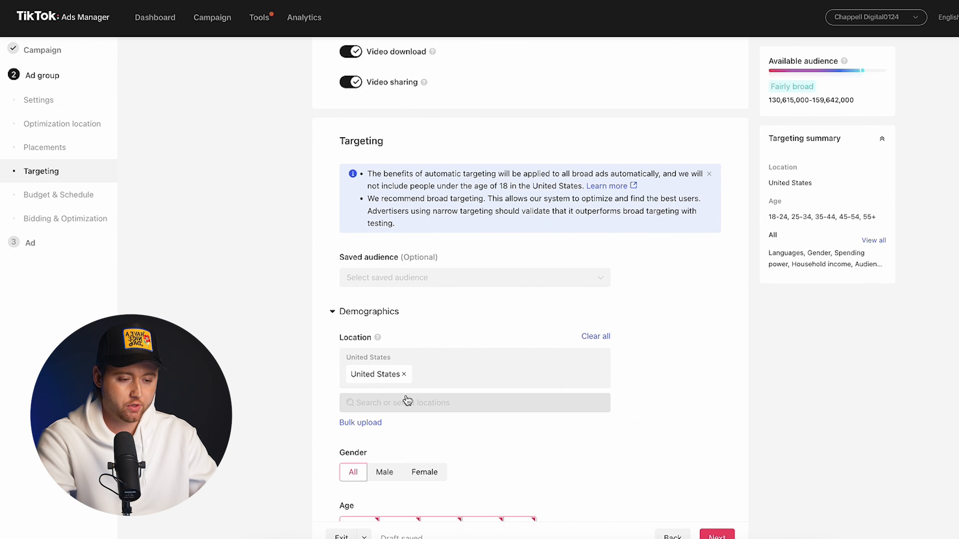
scroll(415, 360, down, 2)
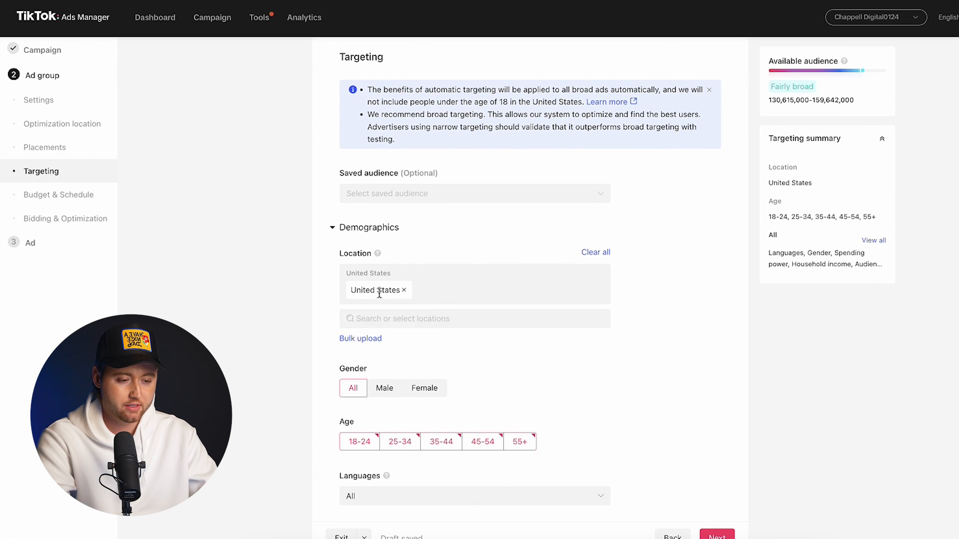
scroll(411, 347, down, 3)
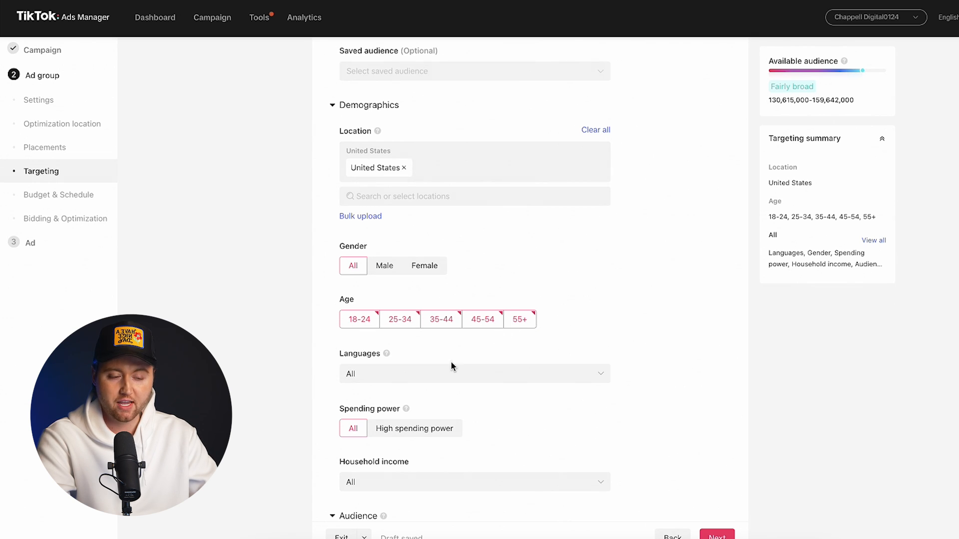
scroll(415, 345, down, 2)
scroll(405, 346, down, 1)
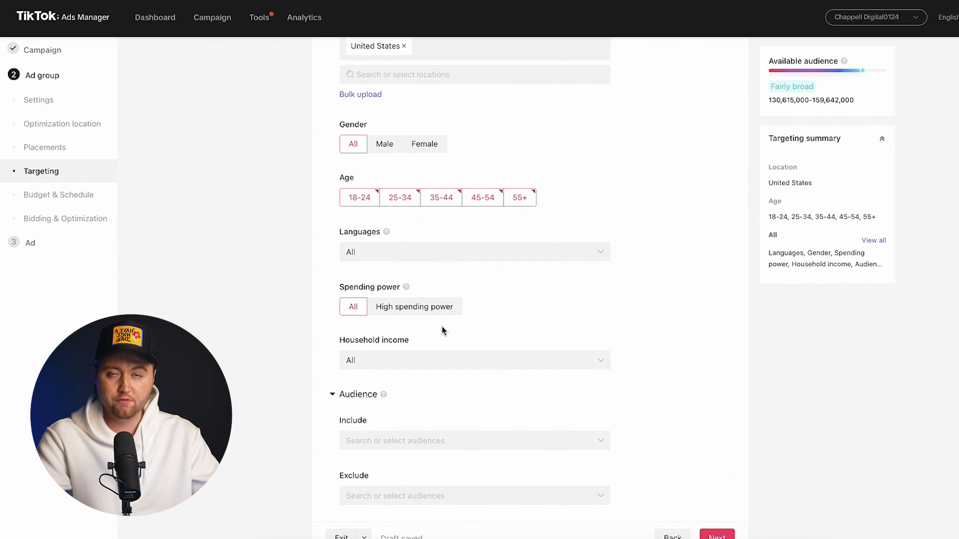
click(397, 310)
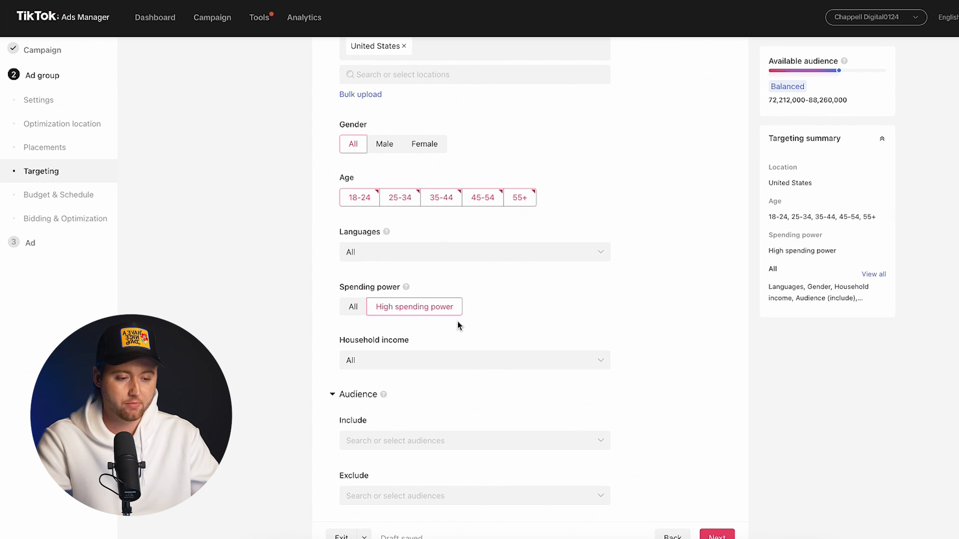
Review the audience include and exclude options and the interests and behaviors targeting.
scroll(452, 325, down, 3)
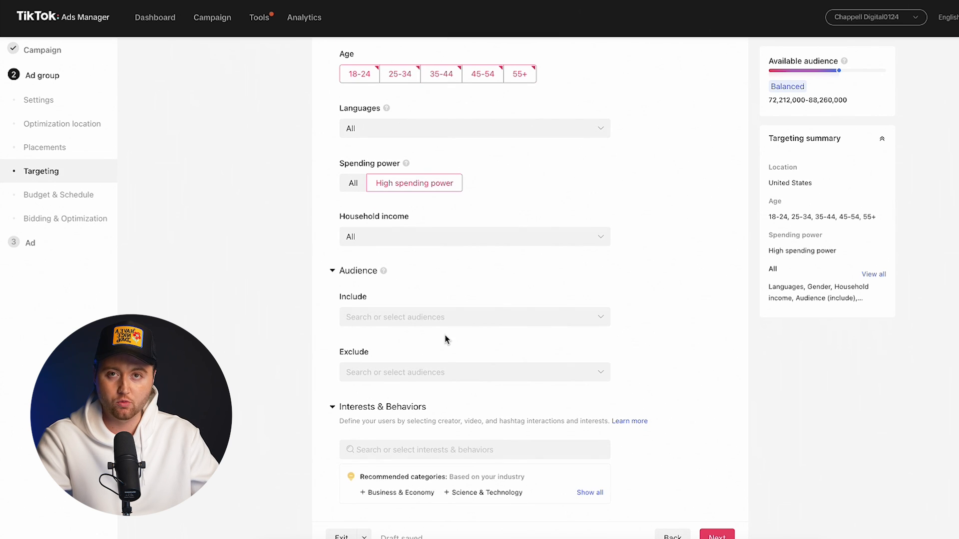
scroll(446, 339, down, 1)
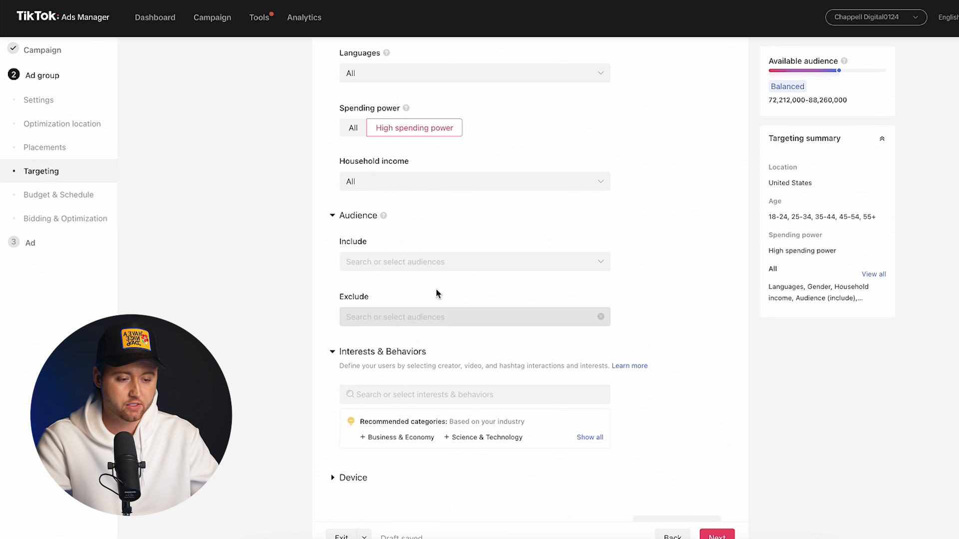
scroll(437, 295, down, 1)
click(457, 363)
click(467, 328)
scroll(470, 329, down, 1)
scroll(469, 329, up, 1)
Rename the ad group as Broad.
scroll(469, 329, up, 15)
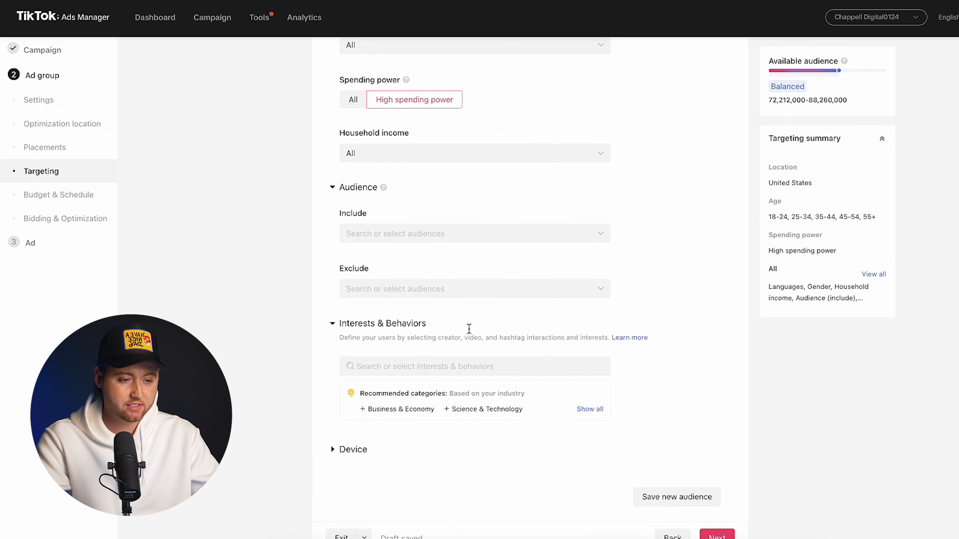
drag(472, 90, 345, 89)
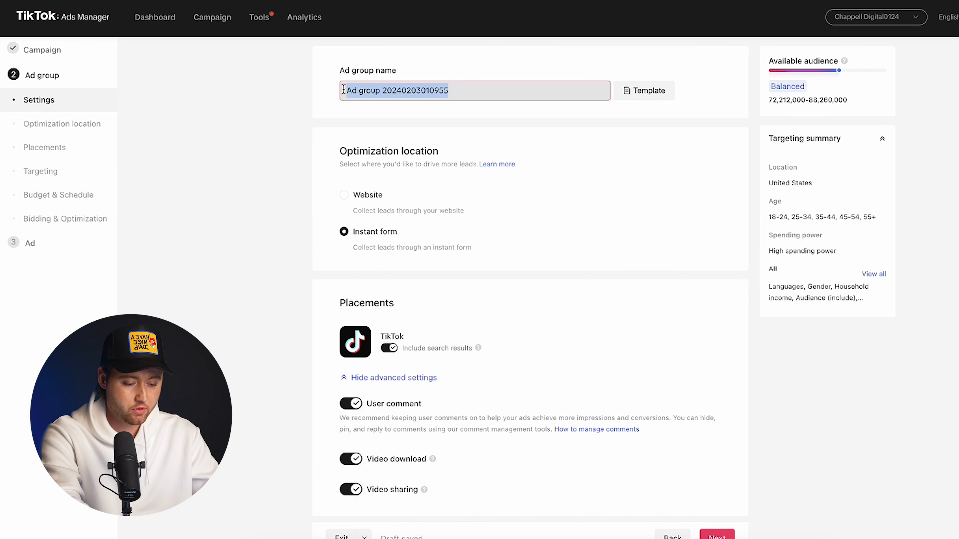
text(Brroad)
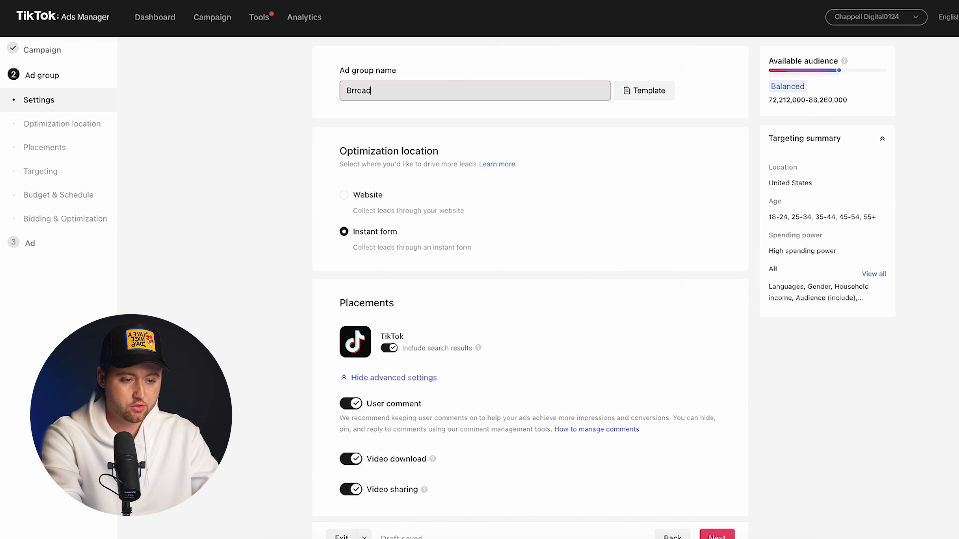
text(d)
click(327, 152)
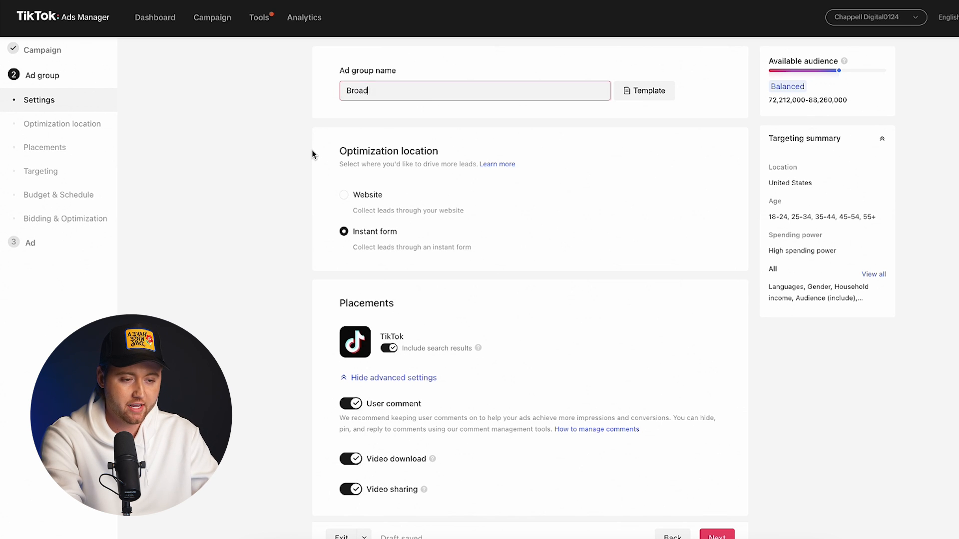
Set the ad group's daily budget to 20 USD and proceed to the ad setup.
scroll(310, 150, down, 10)
scroll(310, 149, down, 10)
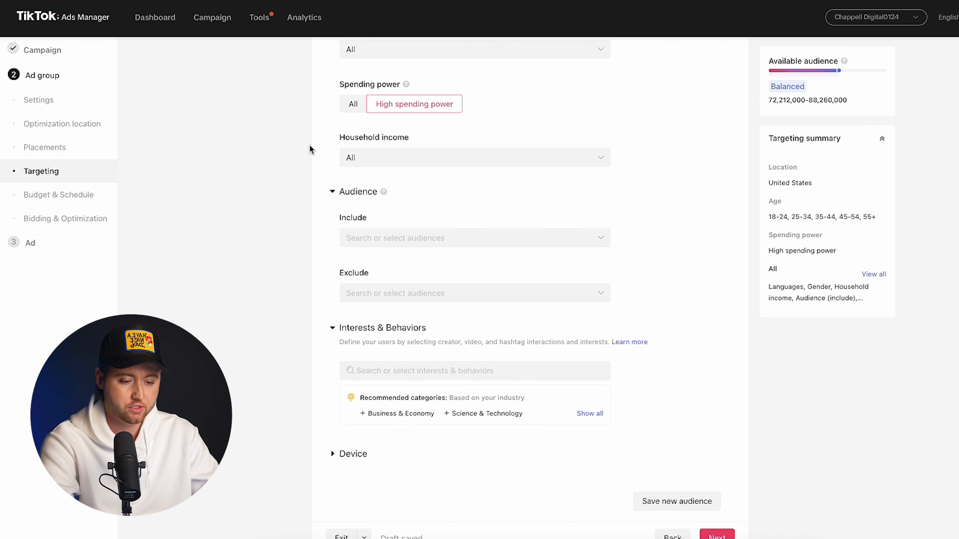
drag(521, 326, 457, 325)
text(20)
click(494, 276)
scroll(438, 389, down, 5)
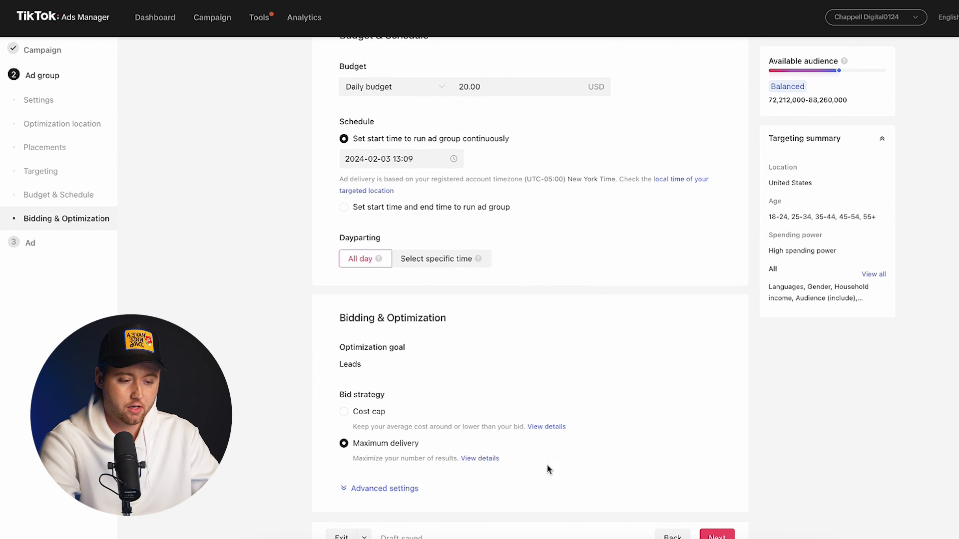
click(717, 536)
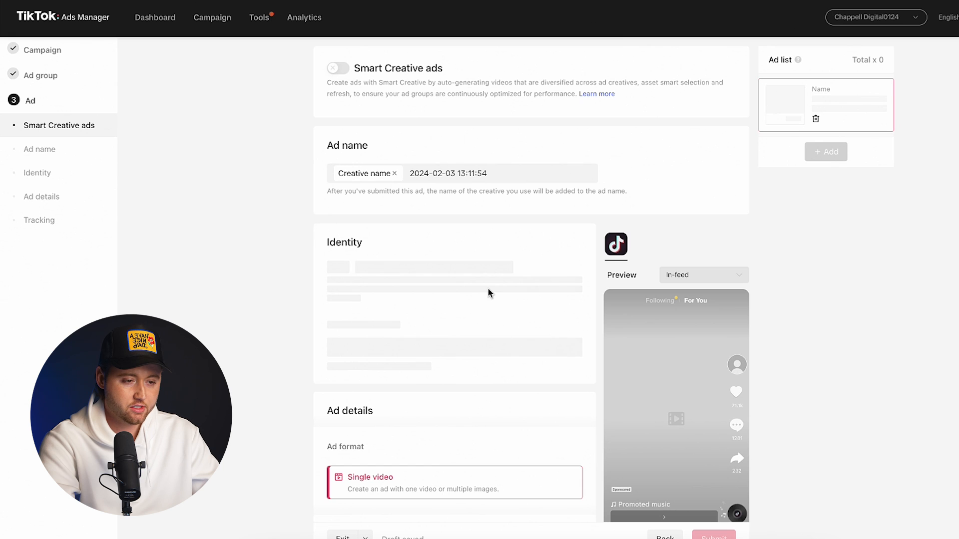
Turn on delivery of Spark Ads through the TikTok account in the ad's identity settings.
scroll(413, 327, down, 1)
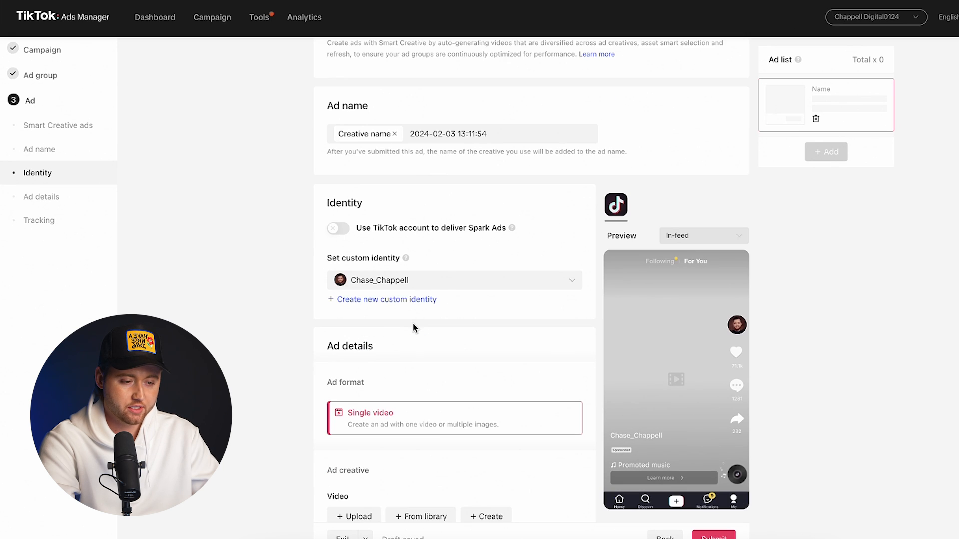
scroll(413, 328, down, 1)
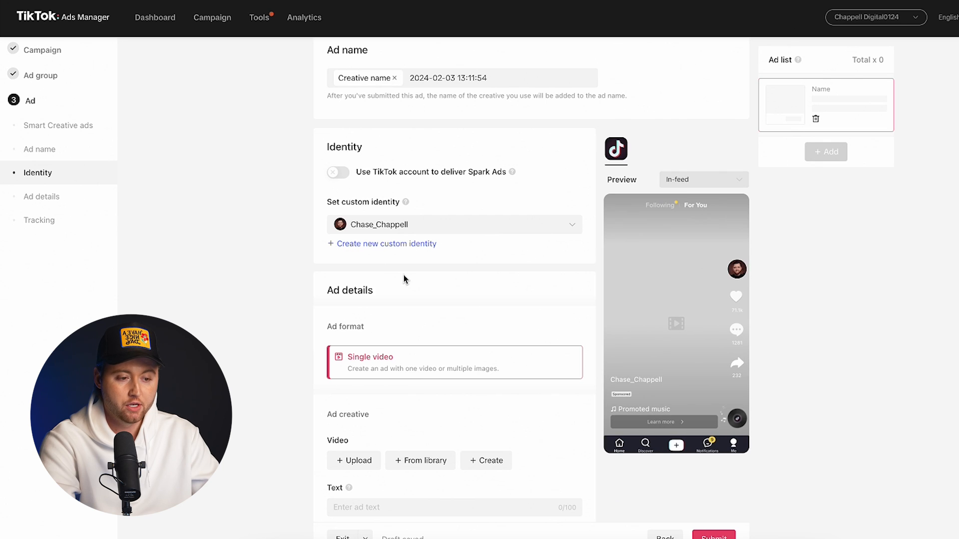
click(405, 229)
click(419, 229)
click(339, 173)
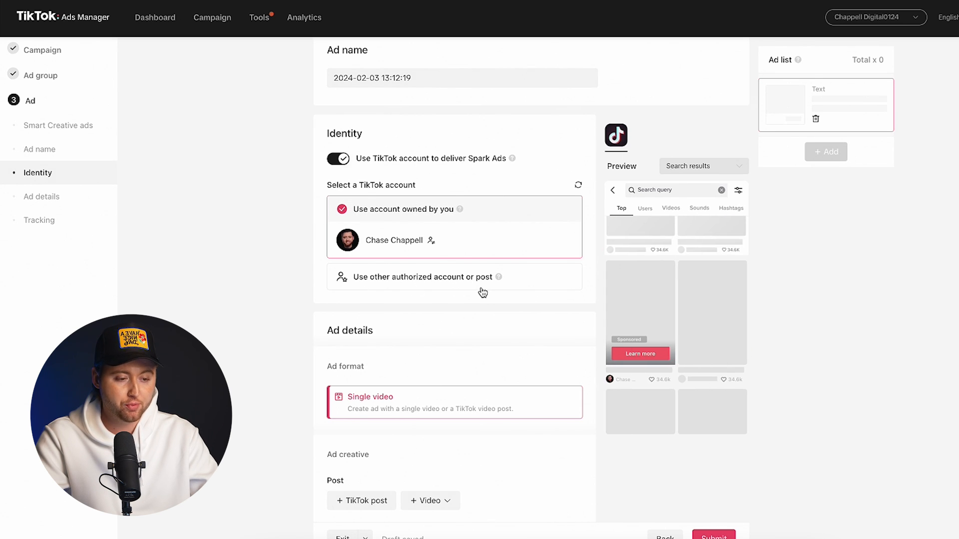
Add the existing TikTok post "5 Facebook Ad Copy Examples You Need" as the ad creative.
scroll(478, 304, down, 1)
mouse_move(431, 241)
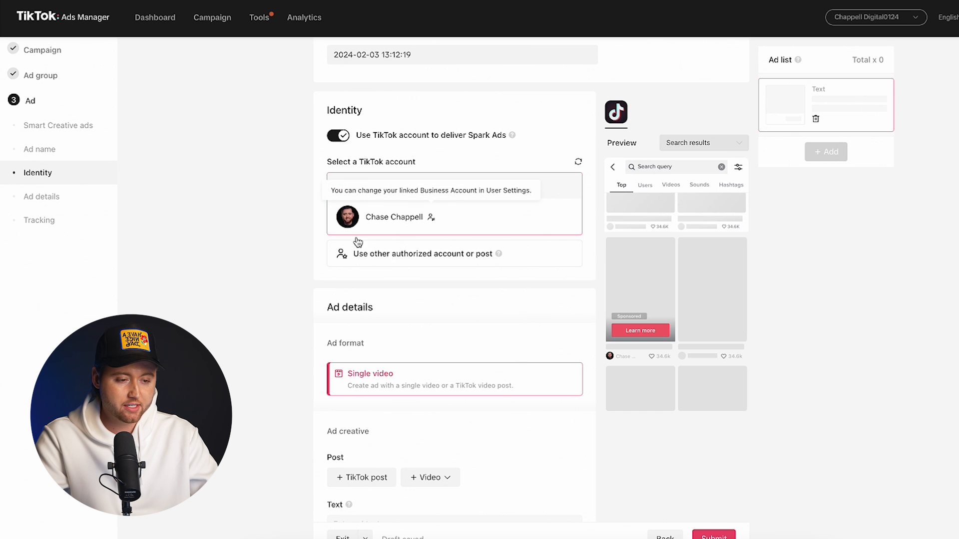
scroll(370, 300, down, 3)
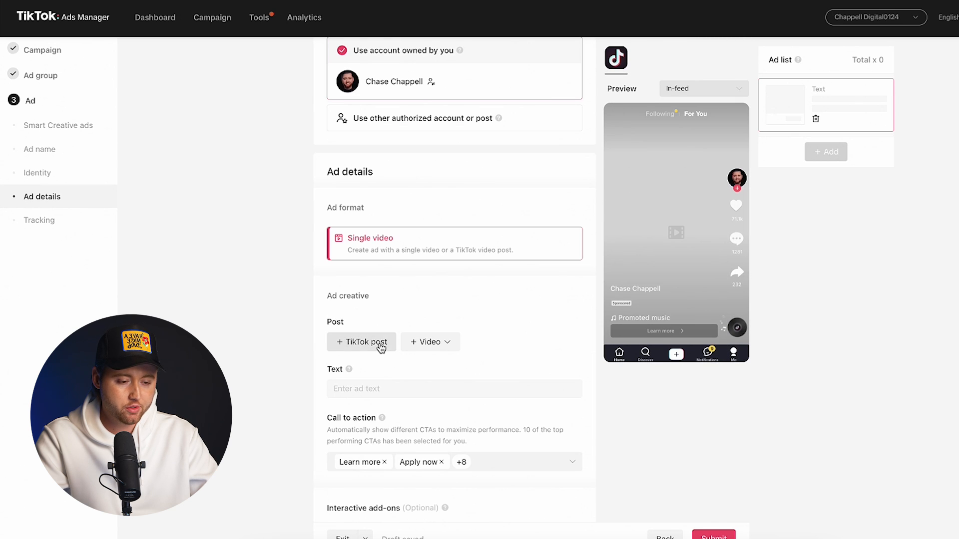
click(380, 345)
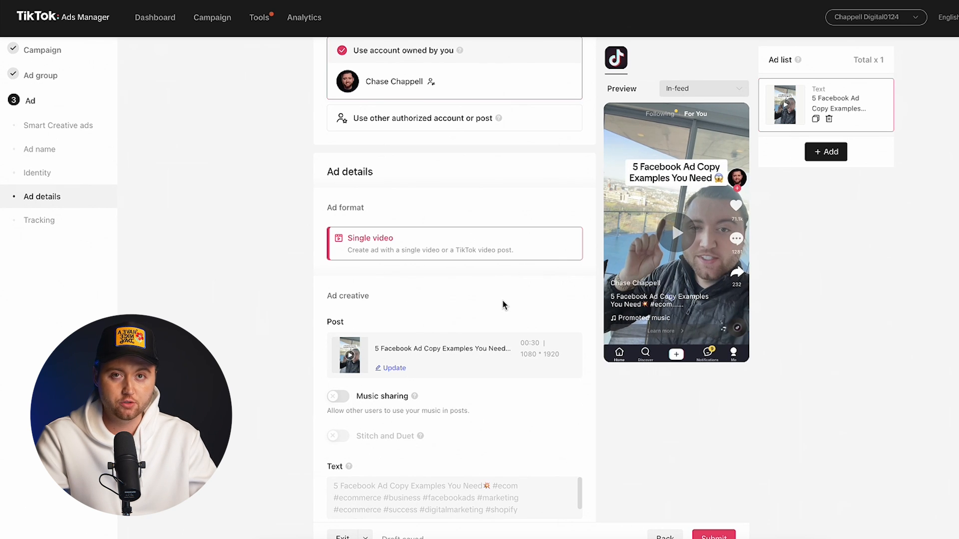
Clear all preselected call-to-action options and select only Learn more.
scroll(502, 305, down, 4)
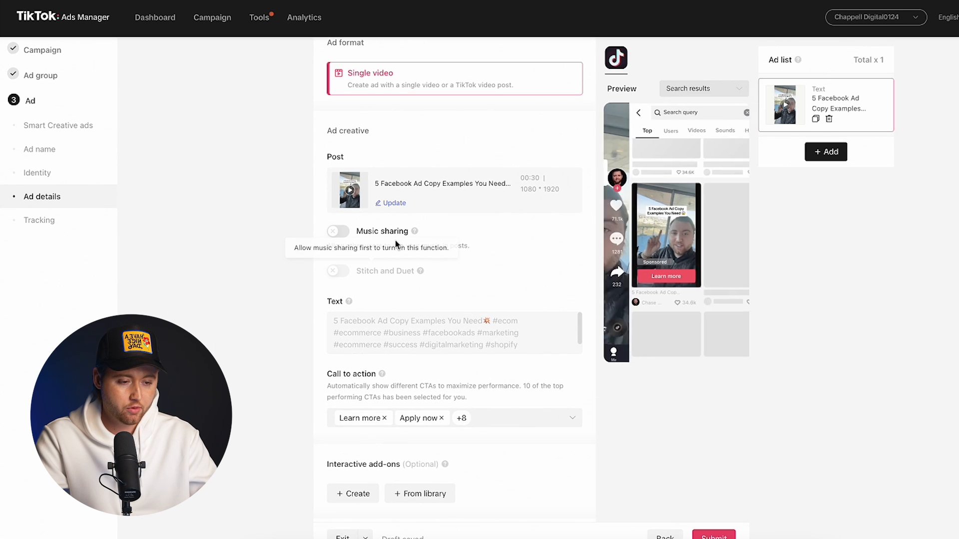
scroll(476, 251, down, 1)
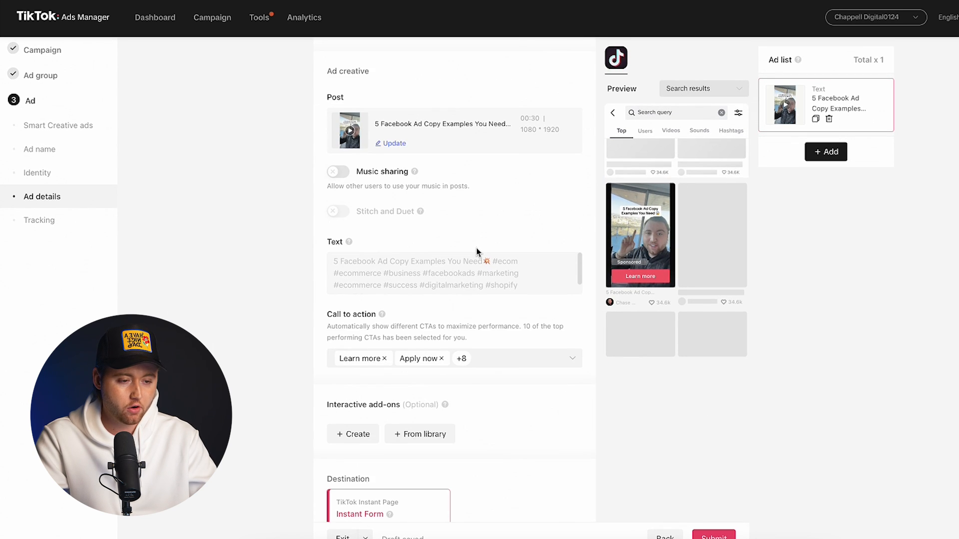
scroll(477, 252, down, 1)
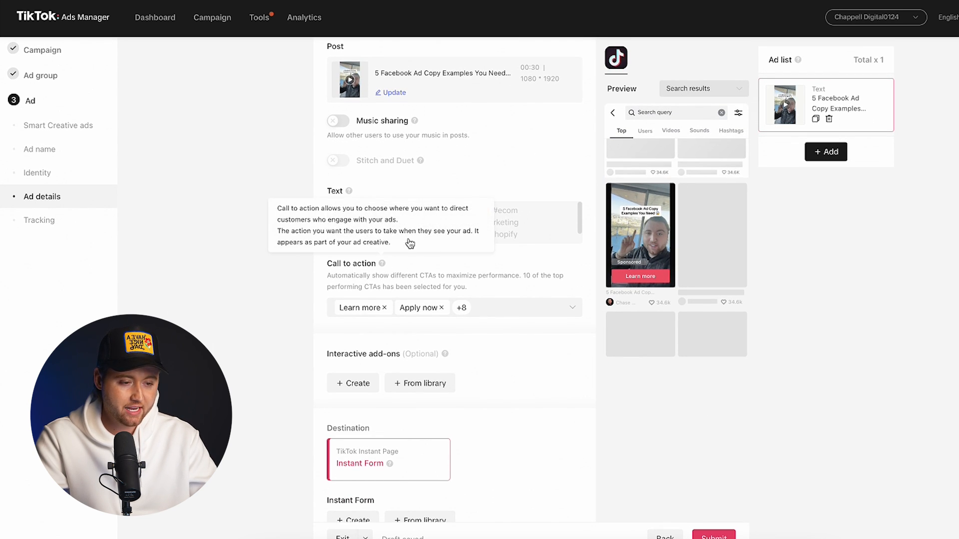
scroll(475, 270, down, 1)
click(495, 279)
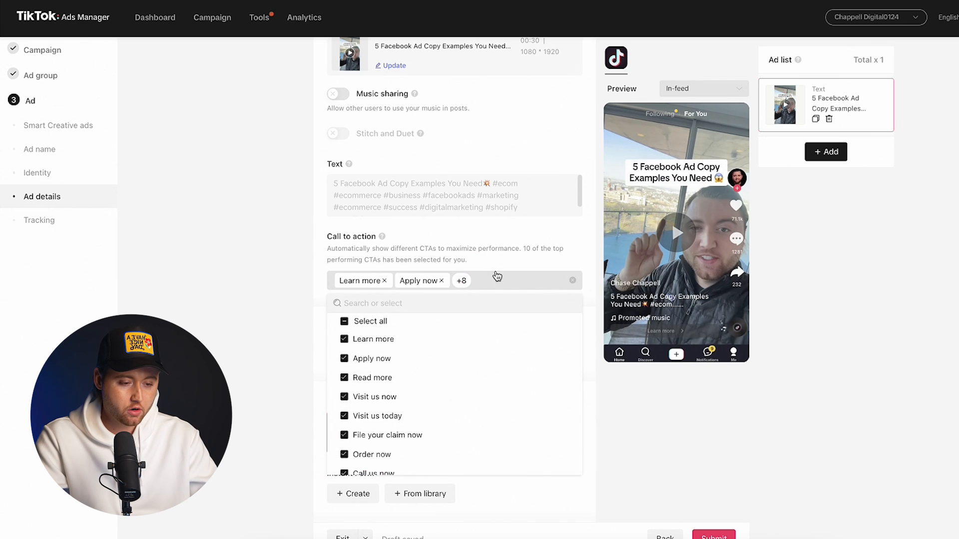
click(344, 321)
click(345, 341)
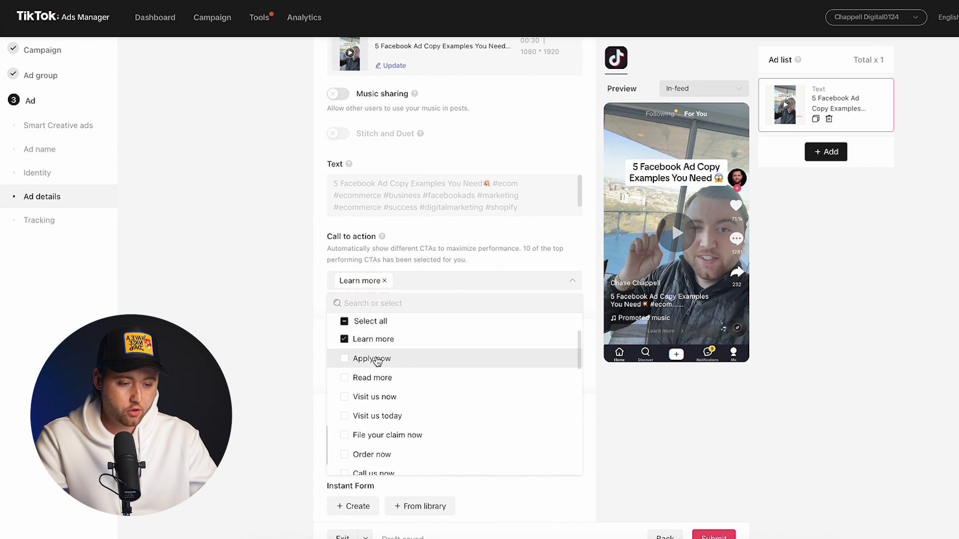
Add Apply now and Sign up to the ad's selected call-to-action options.
click(344, 359)
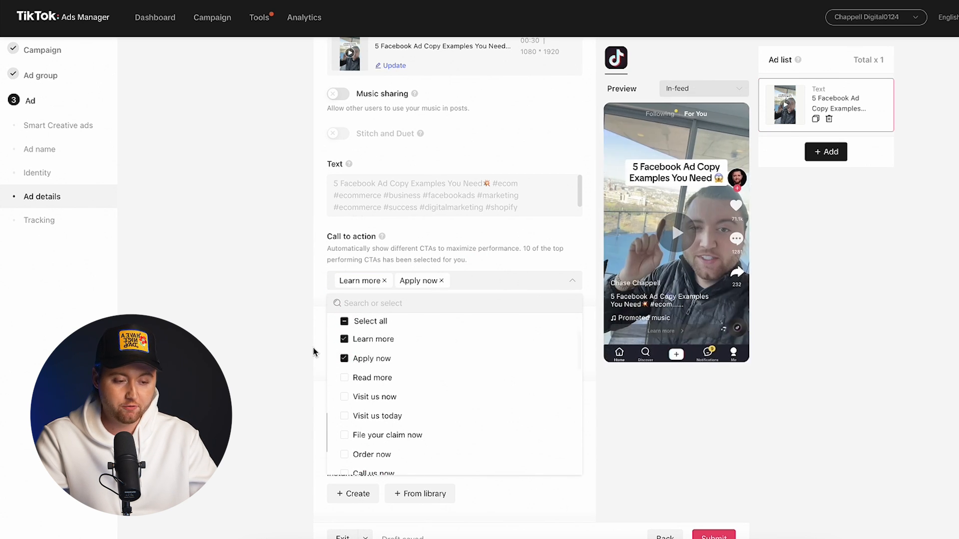
scroll(405, 360, down, 1)
scroll(404, 393, down, 2)
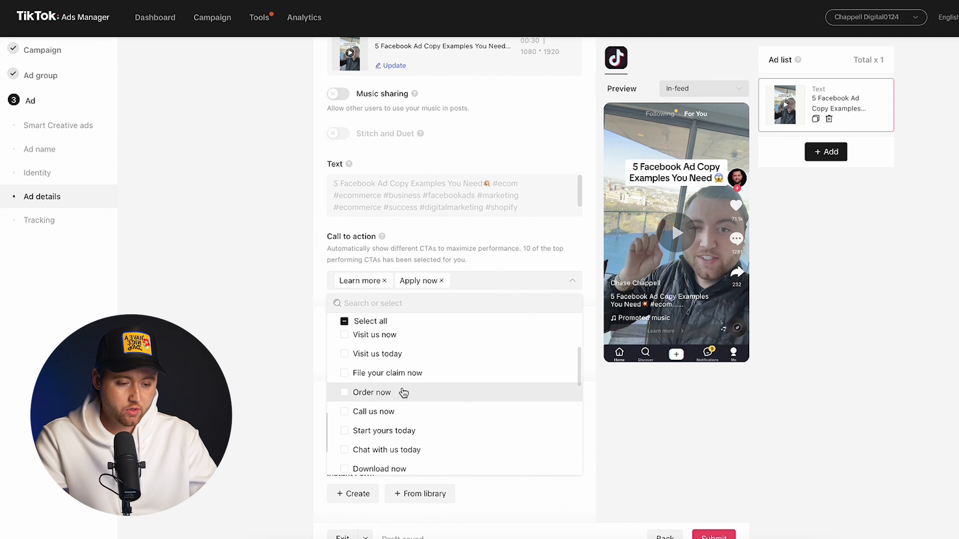
scroll(404, 393, down, 5)
click(407, 352)
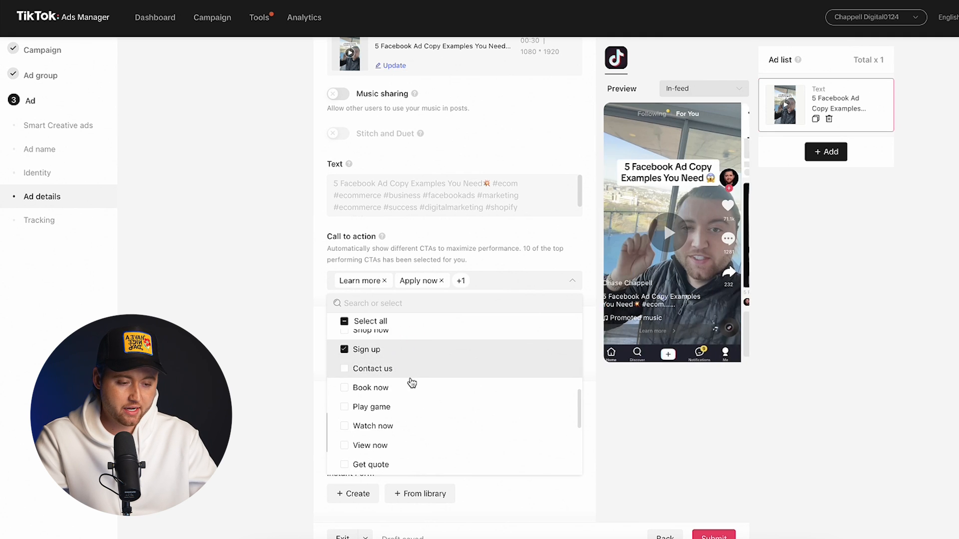
Review the remaining call-to-action options available for the ad.
scroll(411, 391, down, 4)
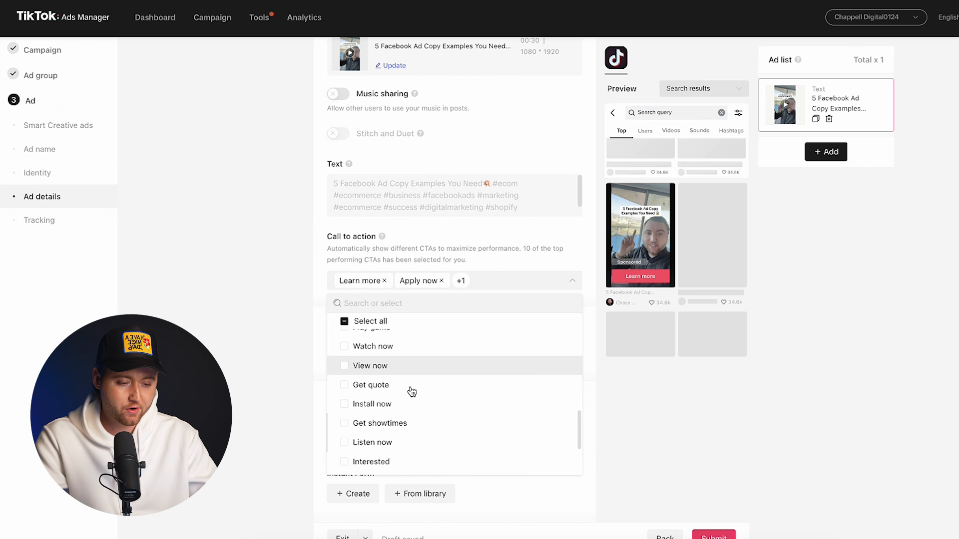
scroll(412, 391, down, 1)
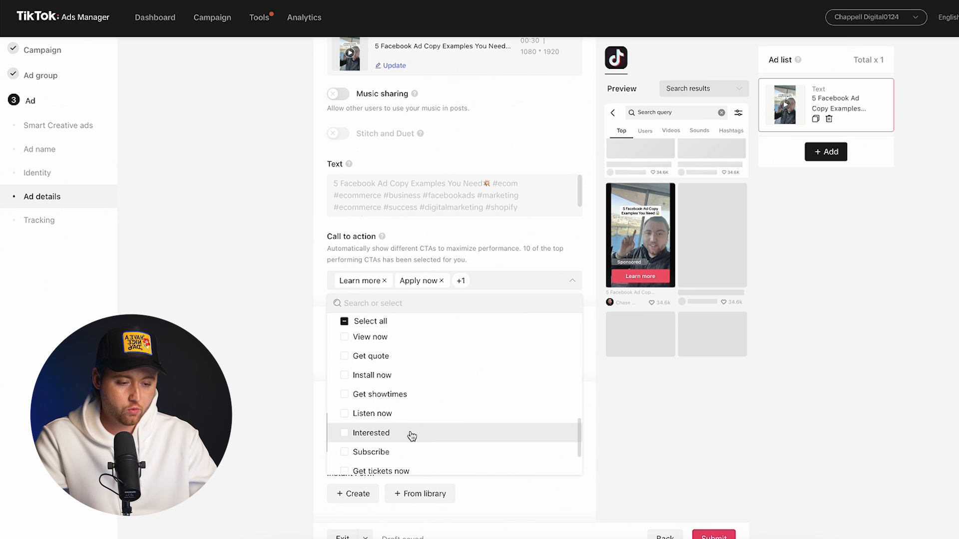
scroll(409, 437, down, 3)
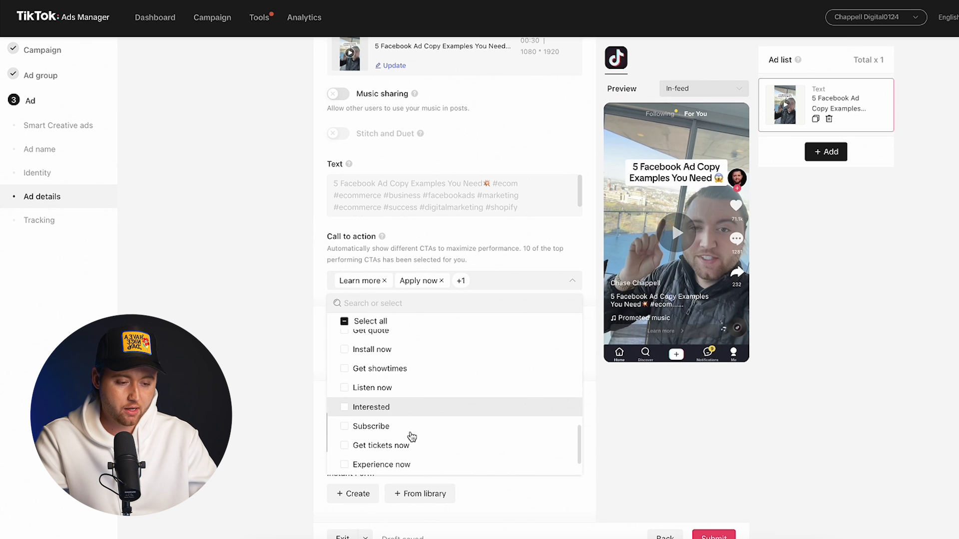
scroll(412, 443, up, 8)
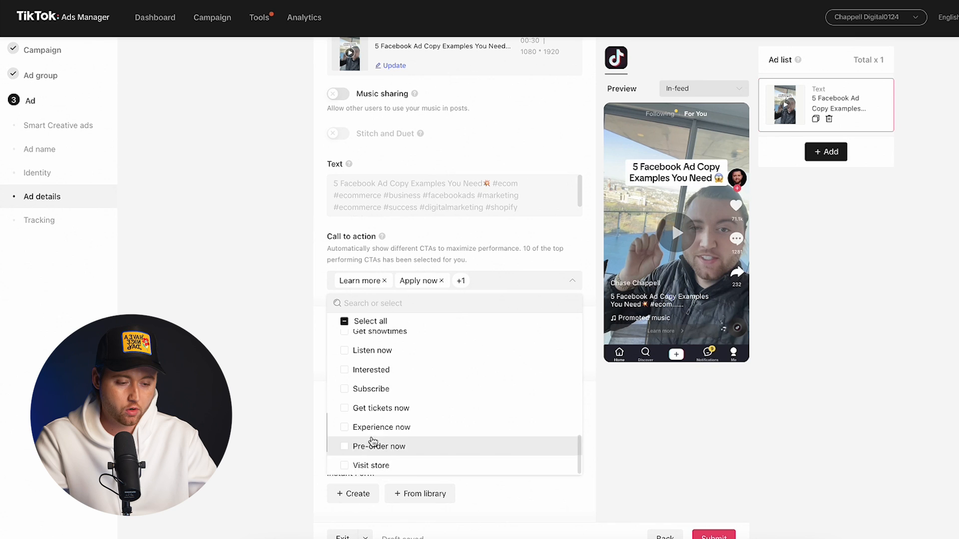
click(314, 358)
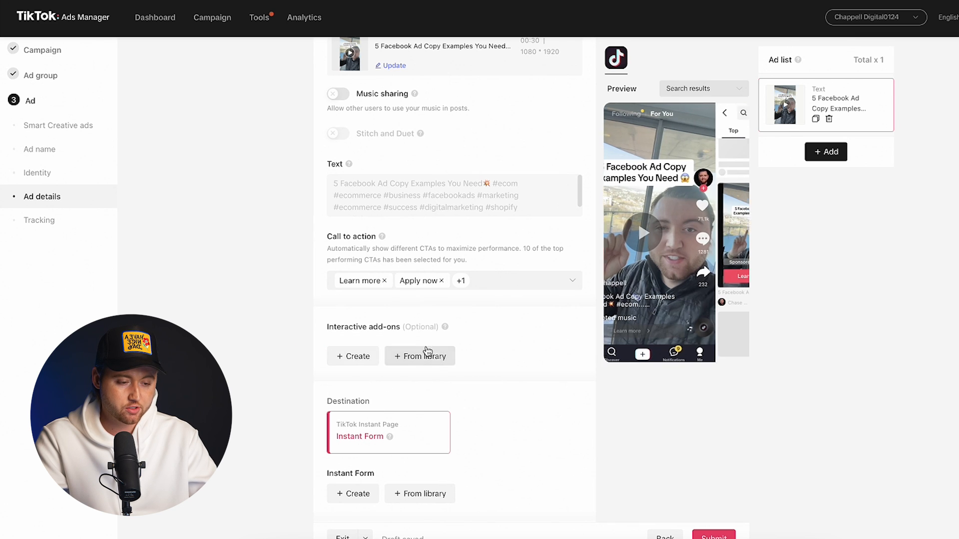
click(497, 280)
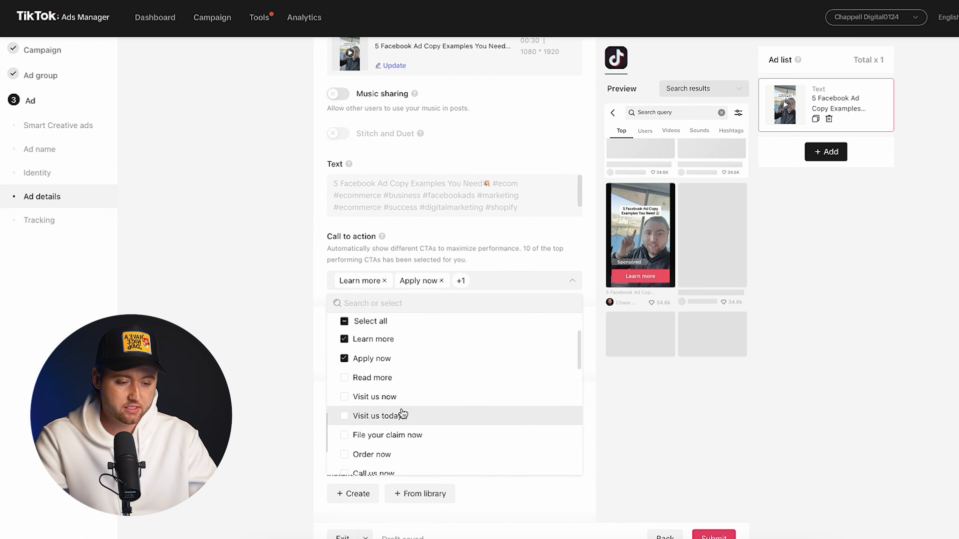
click(322, 358)
Start creating a Display Card as an interactive add-on for the ad.
scroll(374, 380, down, 1)
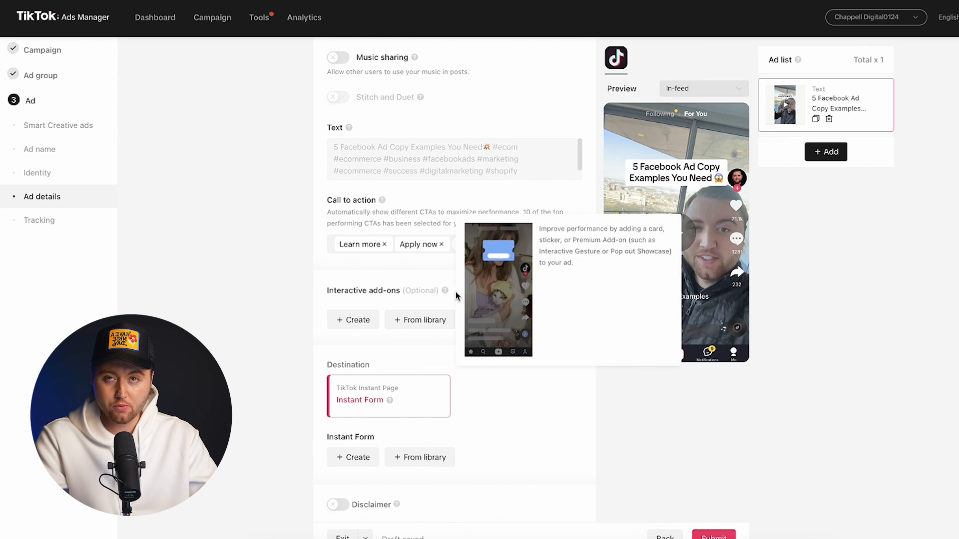
click(364, 317)
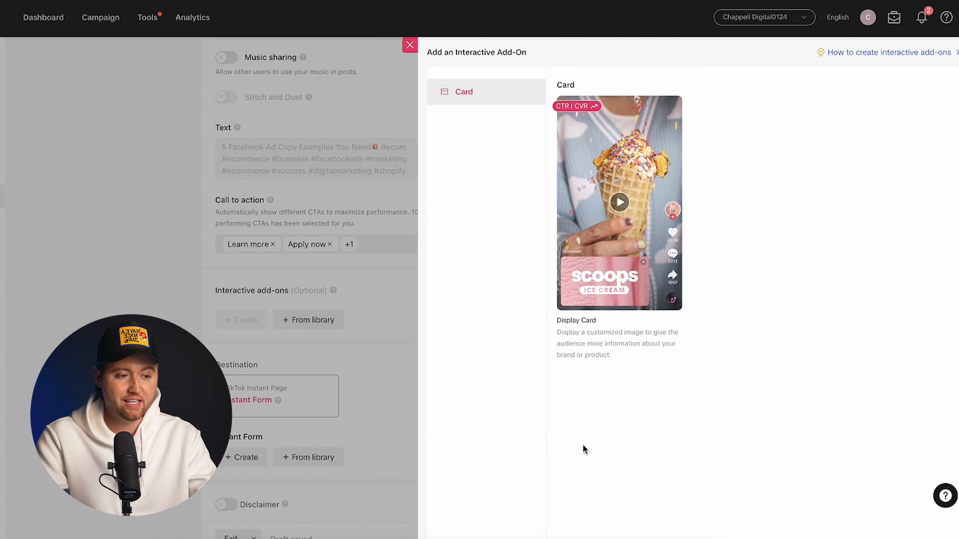
mouse_move(576, 108)
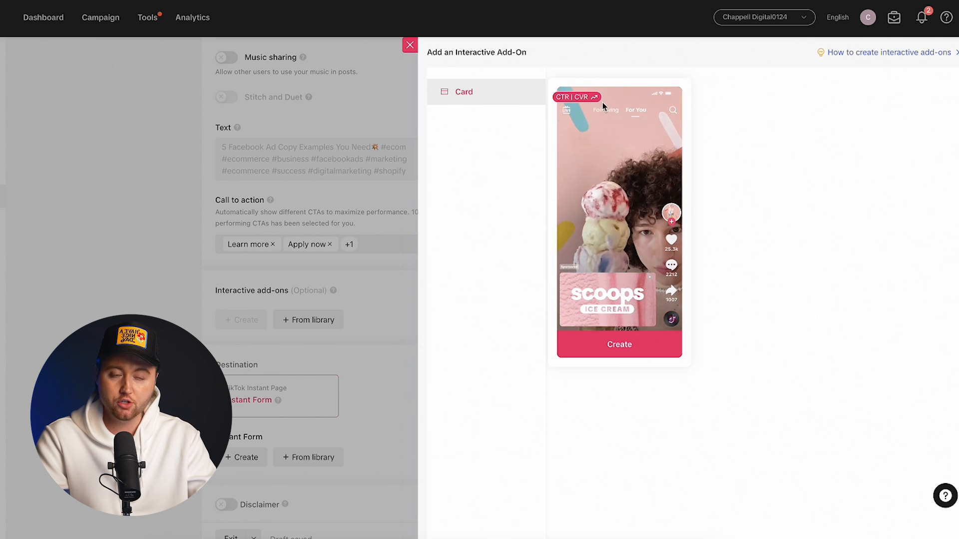
click(589, 337)
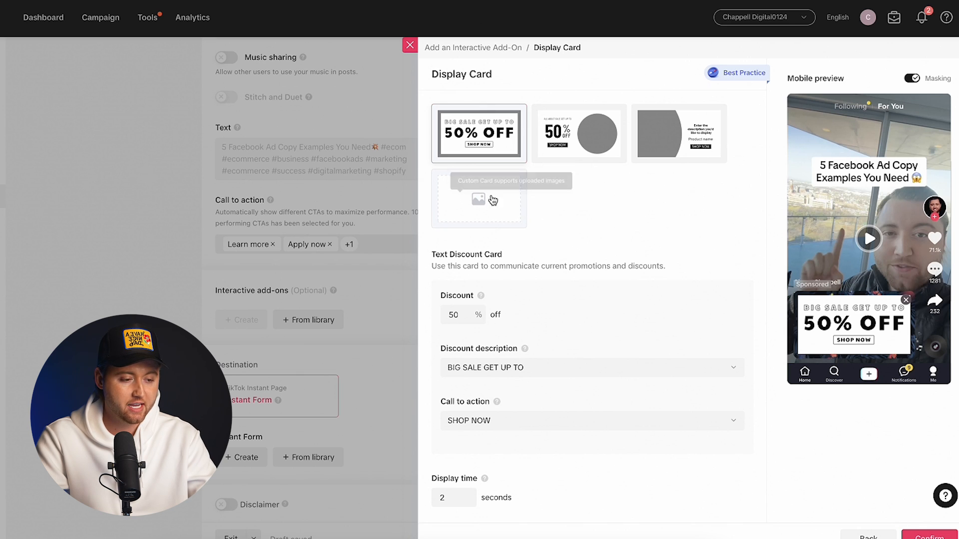
Clear the text discount card's discount, set its description to LIMITED TIME ONLY and its call to action to LEARN MORE.
click(462, 315)
drag(425, 314, 477, 333)
key(BackSpace)
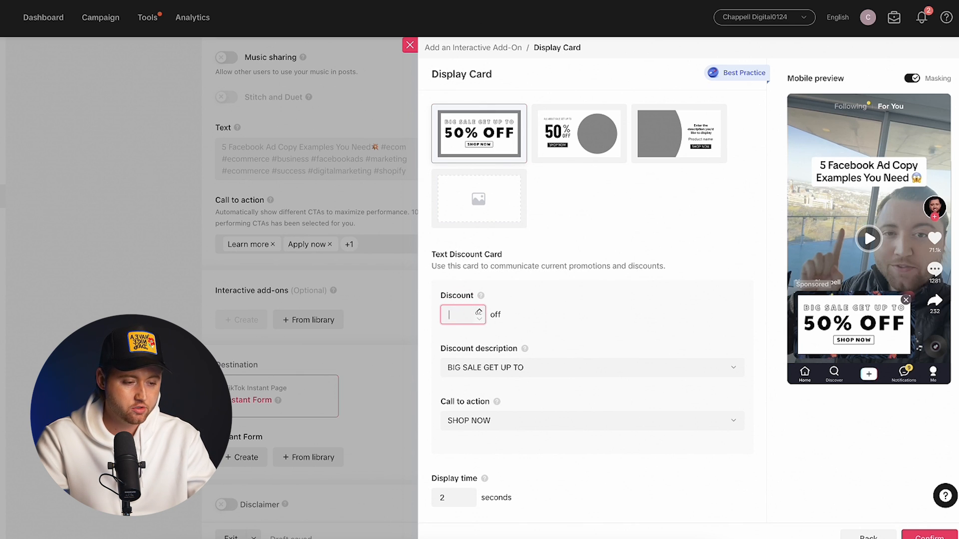
click(572, 351)
click(567, 368)
click(561, 413)
click(557, 420)
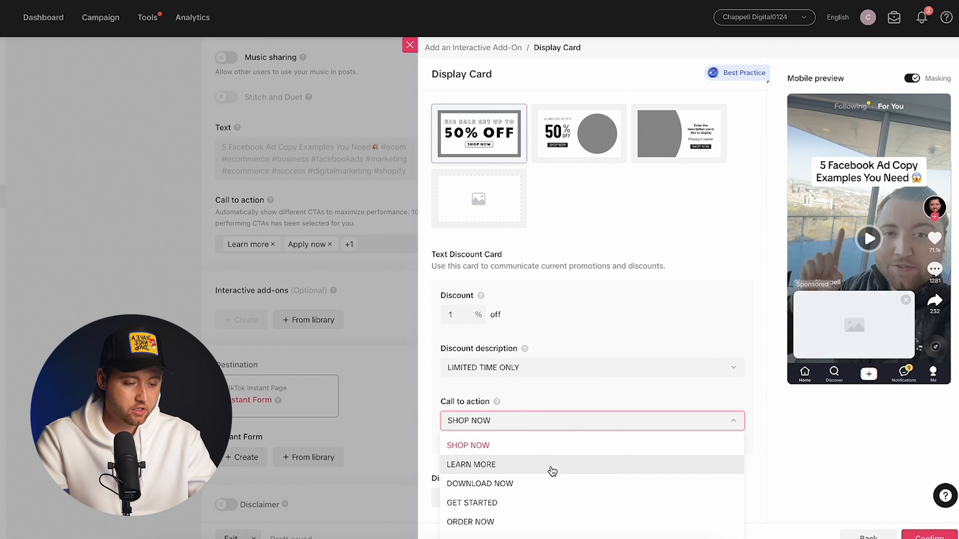
click(552, 472)
Set the card's discount to 9% off and add the finished display card to the ad.
double_click(470, 314)
text(9)
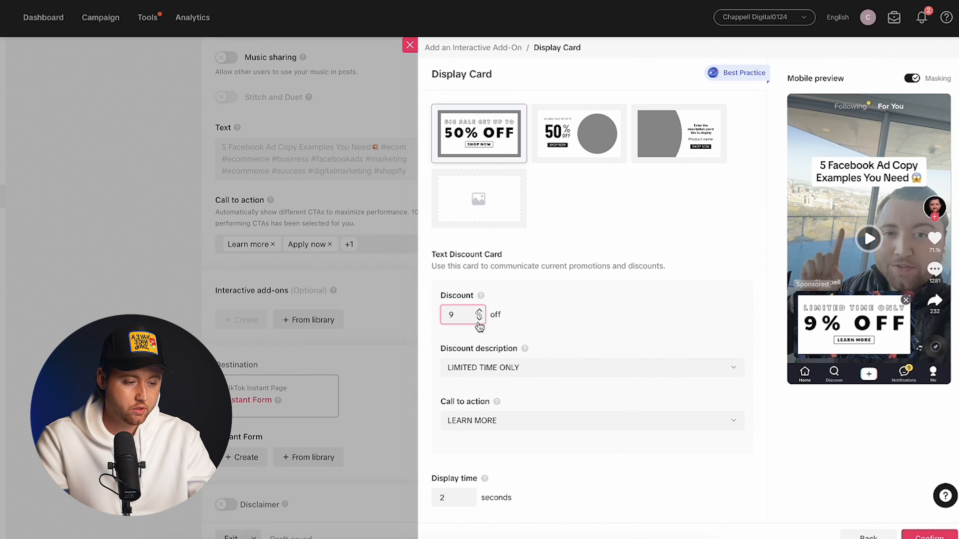
scroll(479, 325, down, 2)
click(675, 274)
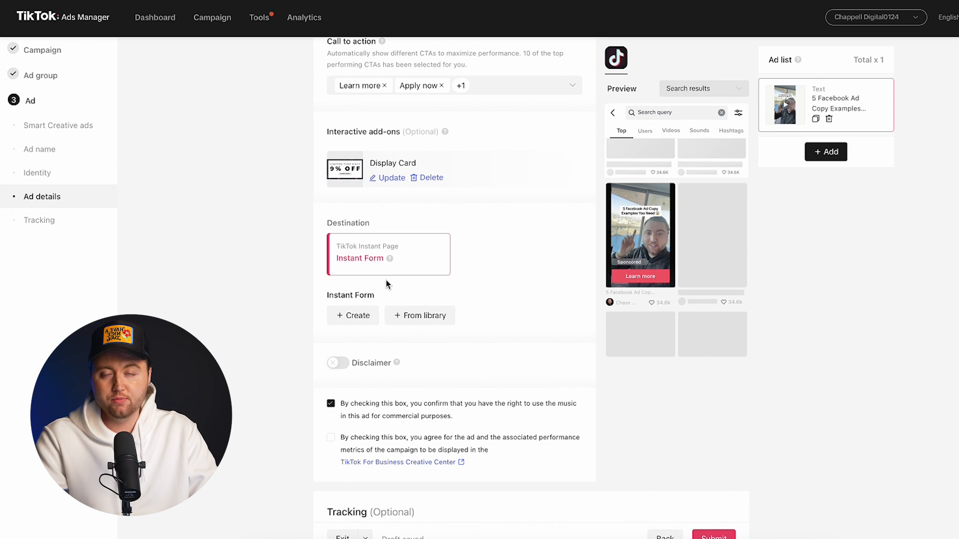
Start creating an instant form, compare the Advanced and Classic templates, and select Rich content form.
click(358, 316)
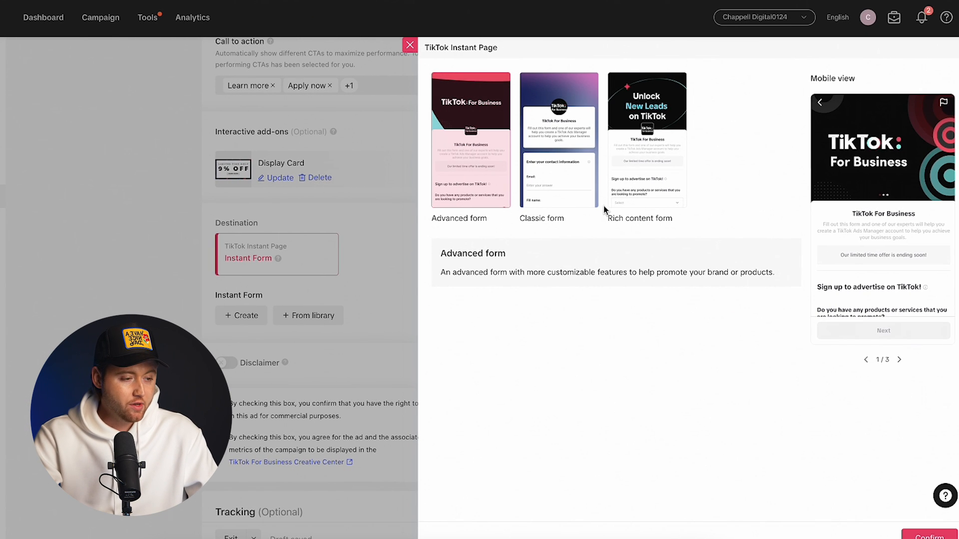
click(622, 180)
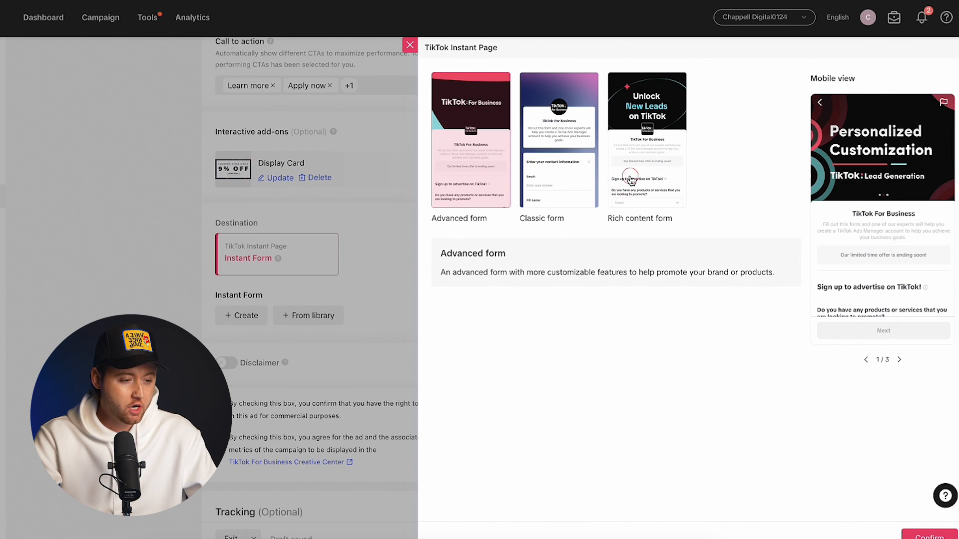
click(553, 185)
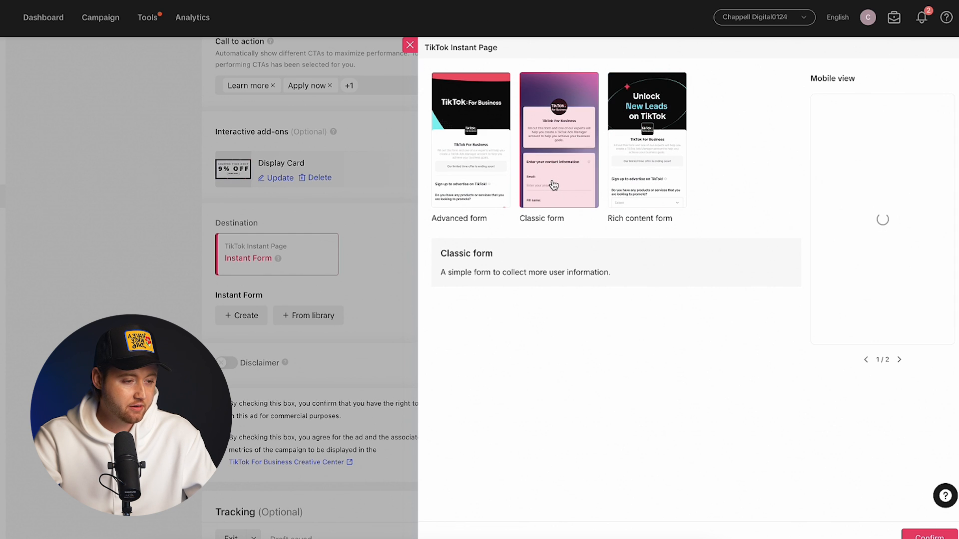
click(487, 181)
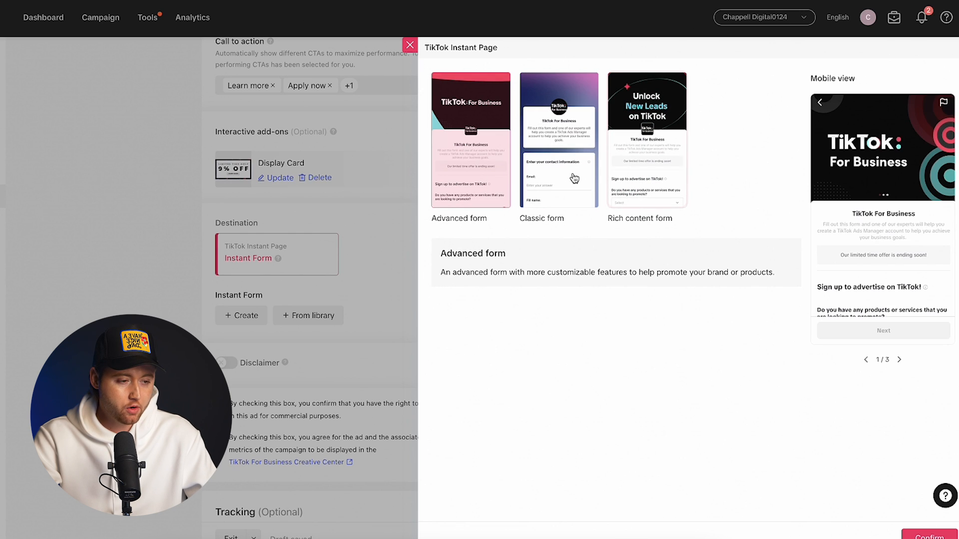
click(622, 177)
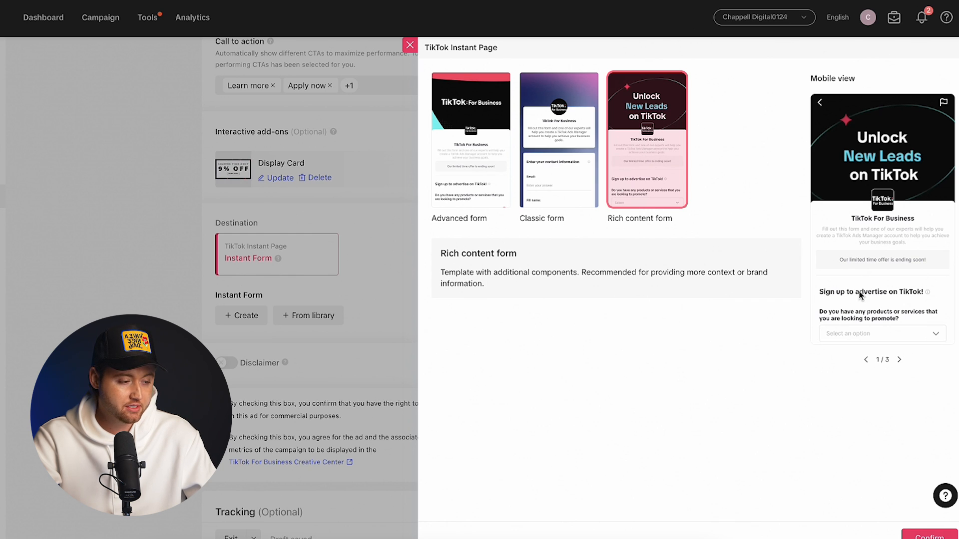
Examine the Rich content form template's mobile preview, including its testimonials, getting-started steps, About us and FAQ sections.
scroll(859, 297, down, 10)
scroll(860, 297, down, 10)
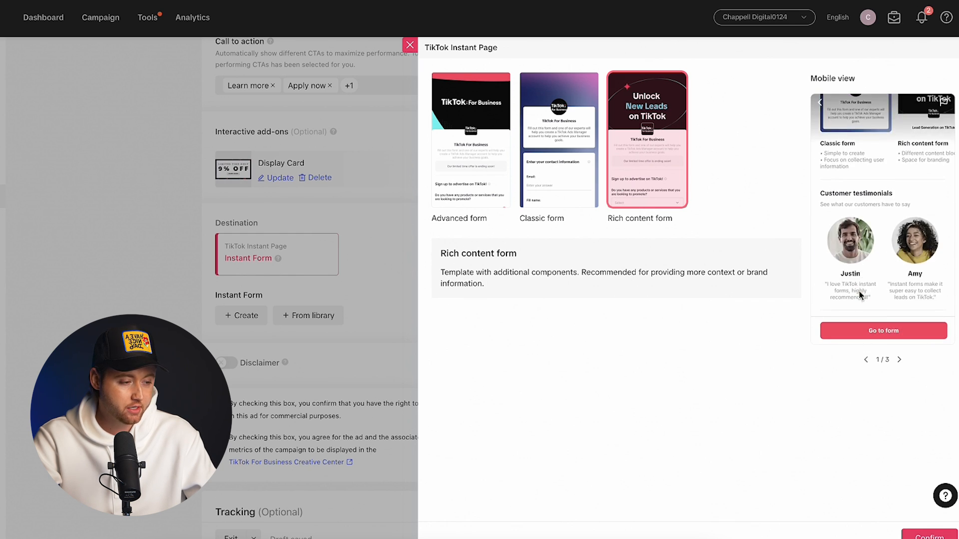
scroll(860, 296, down, 5)
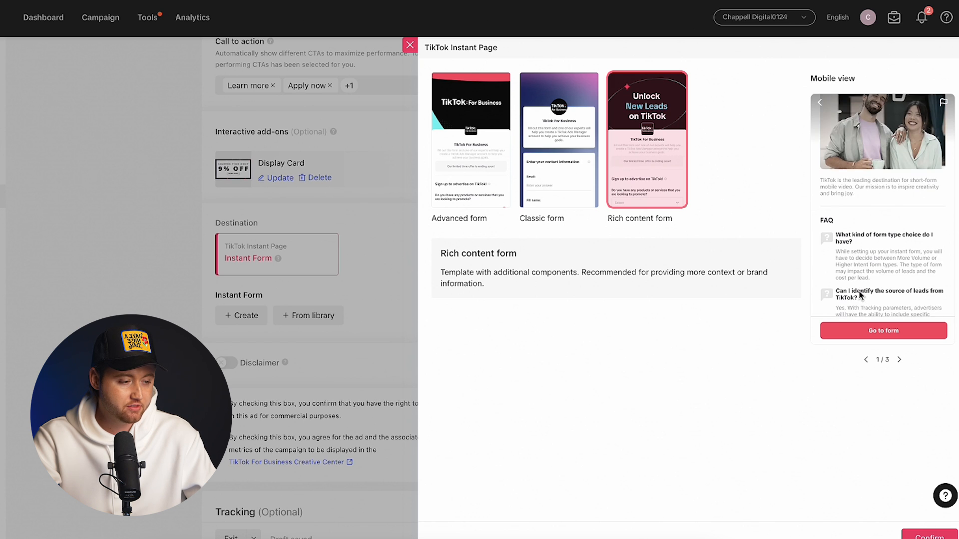
scroll(860, 296, up, 10)
scroll(859, 295, up, 5)
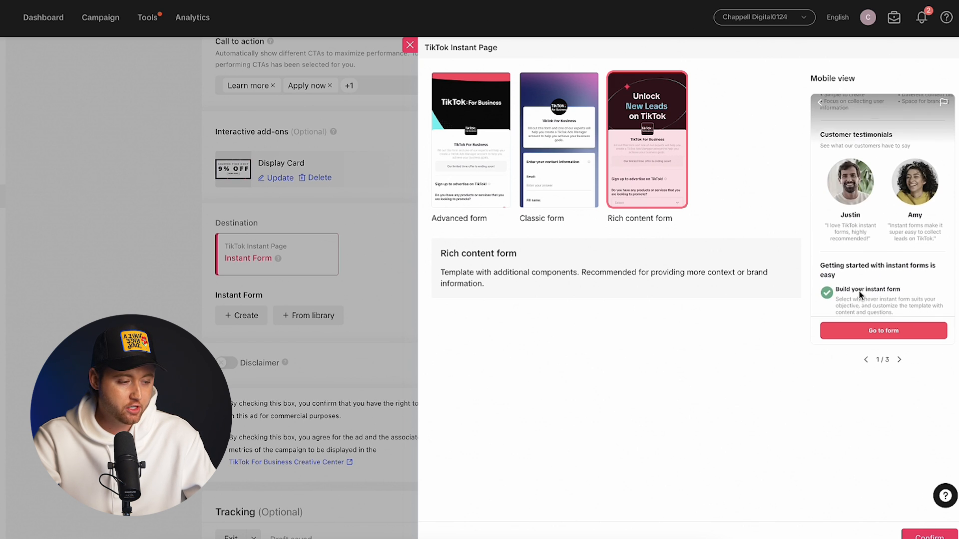
scroll(860, 295, up, 2)
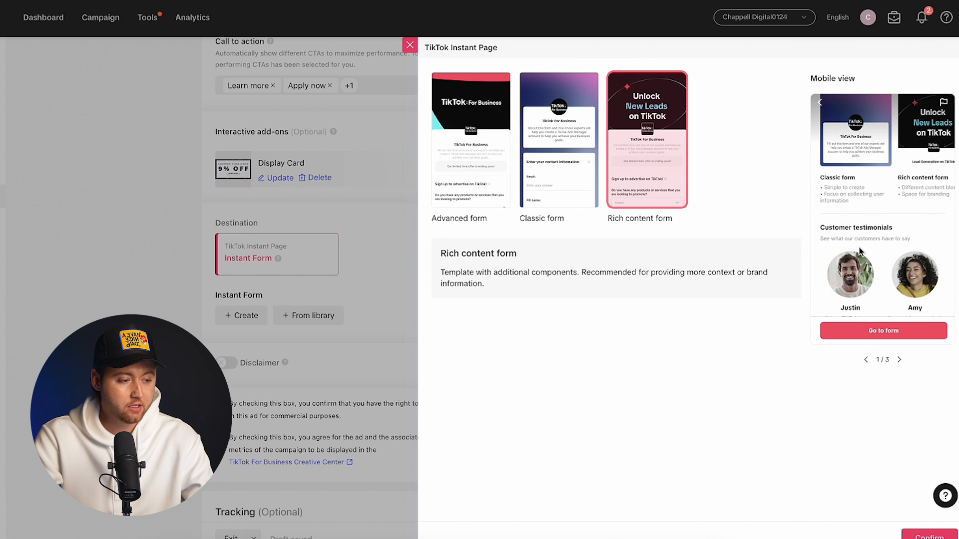
scroll(854, 260, down, 1)
scroll(862, 277, down, 2)
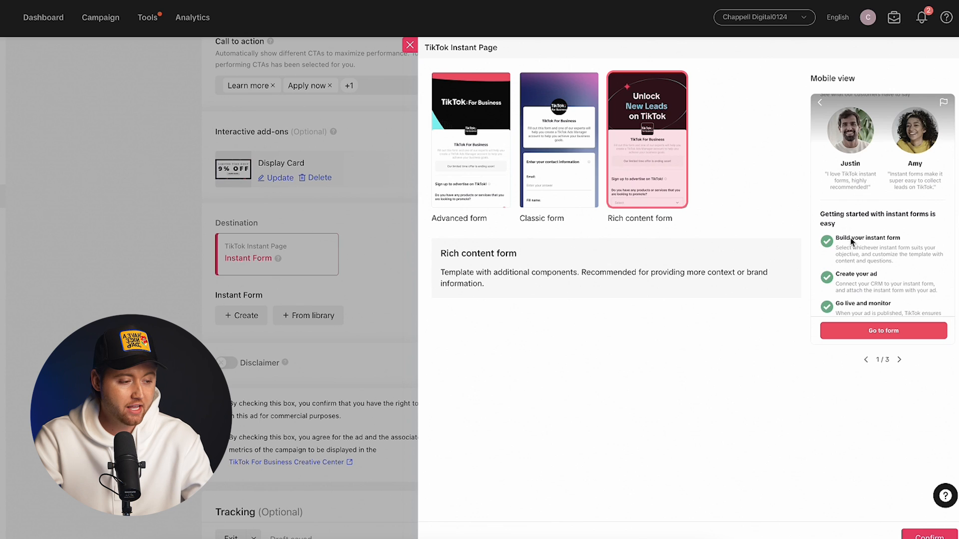
scroll(879, 310, down, 1)
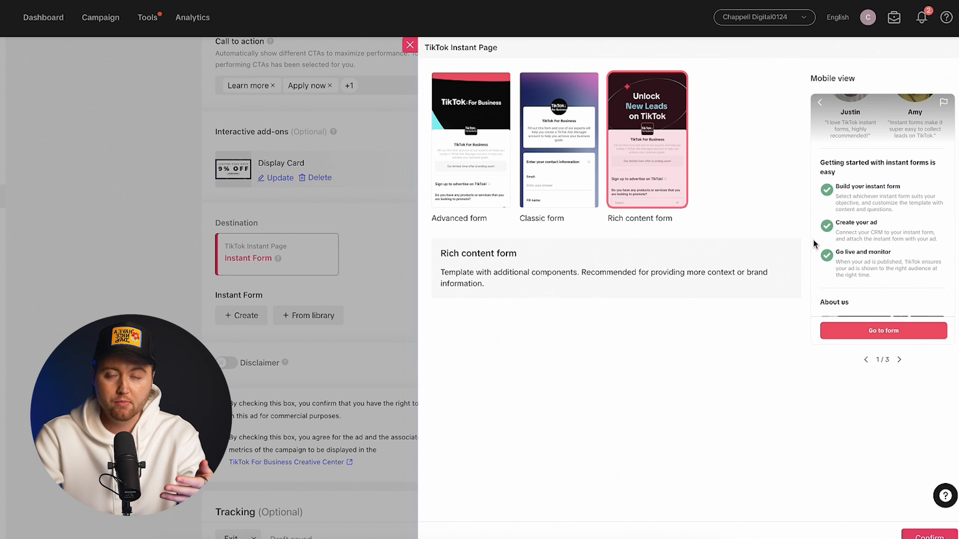
scroll(900, 232, down, 2)
scroll(900, 233, down, 2)
scroll(859, 202, down, 1)
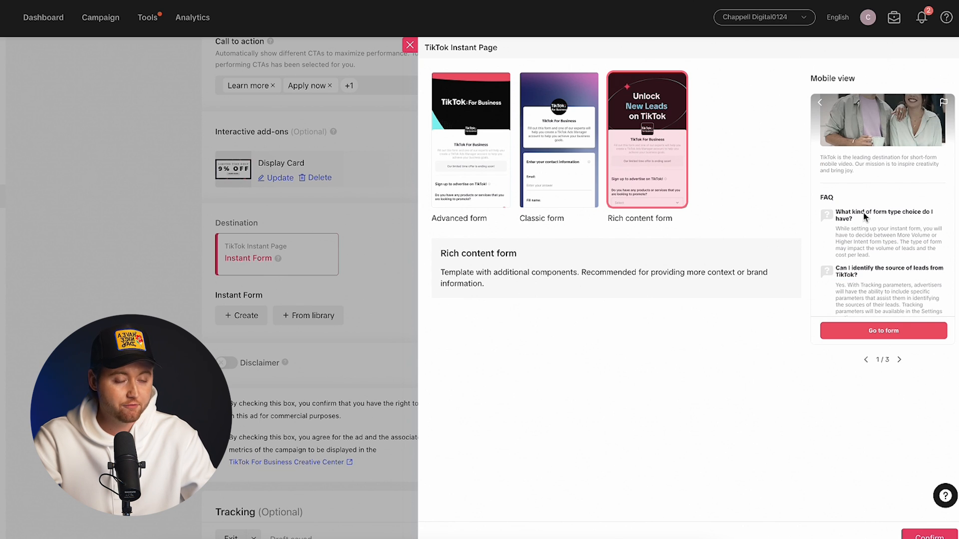
scroll(875, 272, down, 1)
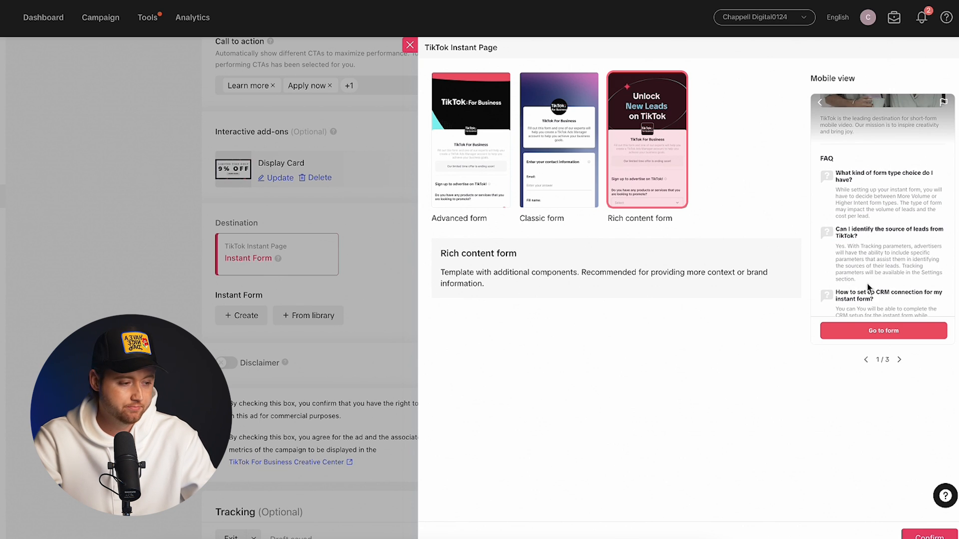
Confirm the Rich content form template and set the form's color scheme to Dark color.
click(928, 536)
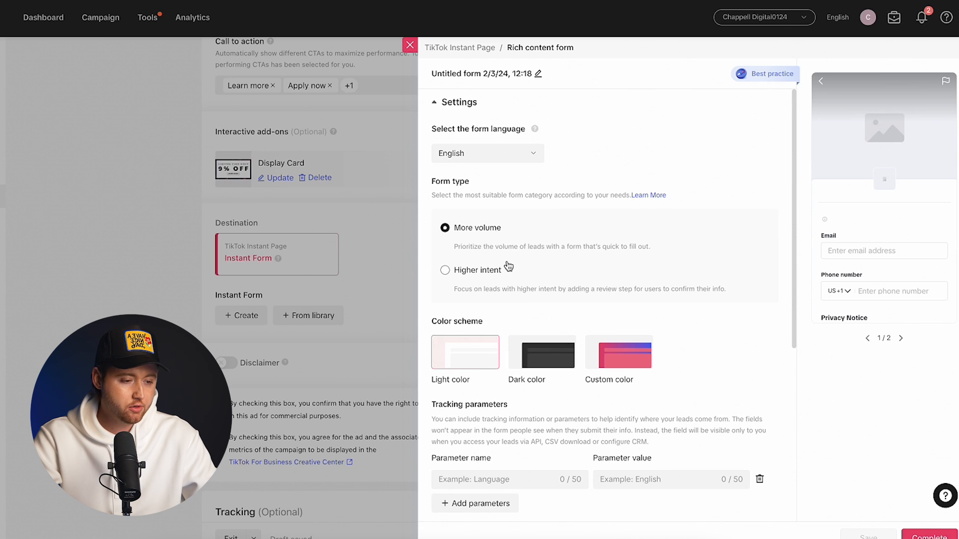
scroll(508, 266, down, 1)
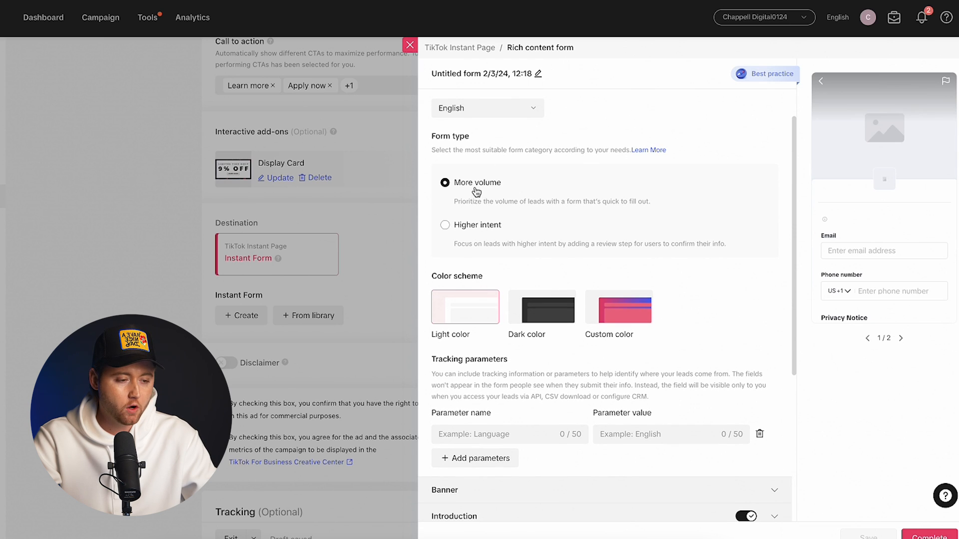
scroll(923, 277, down, 5)
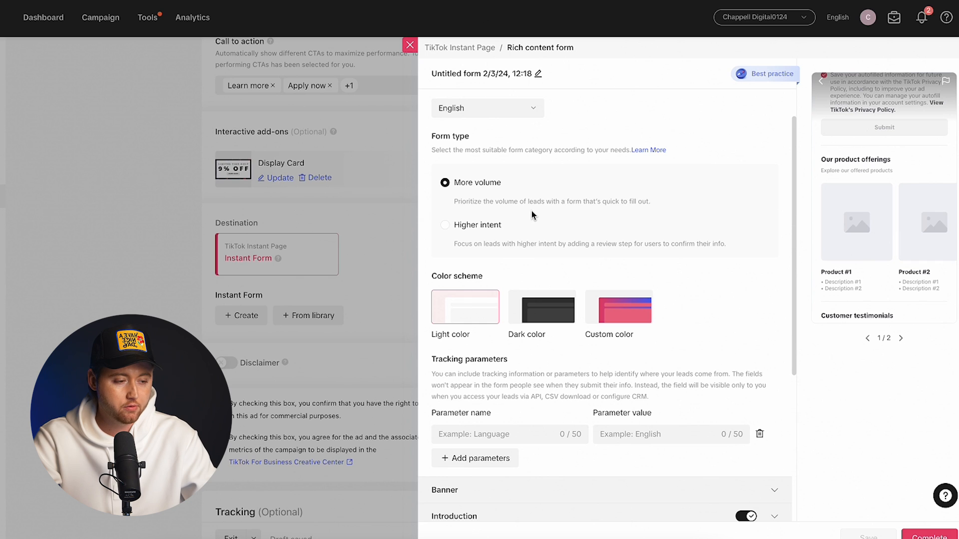
click(548, 308)
scroll(755, 274, down, 1)
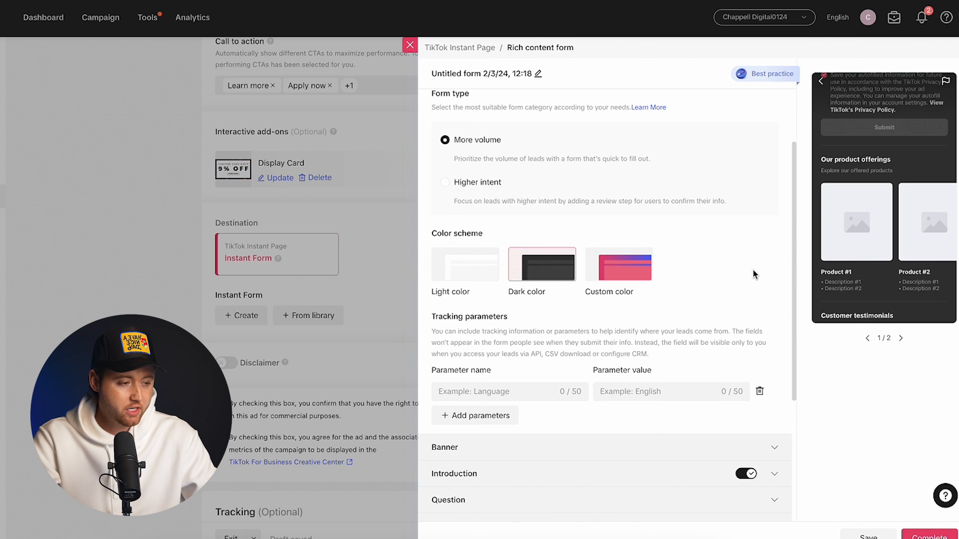
scroll(905, 277, up, 4)
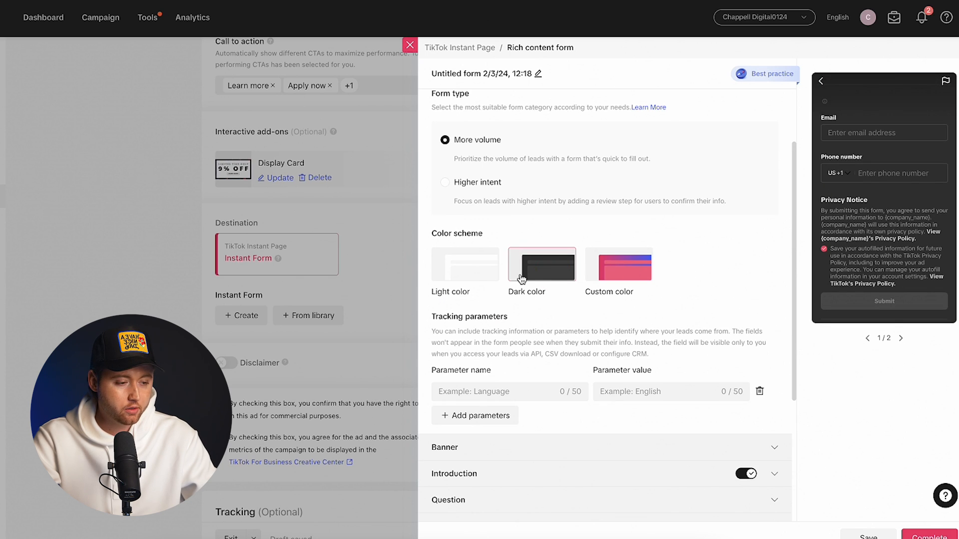
Try the Custom color scheme on the form and switch back to Dark color.
click(625, 269)
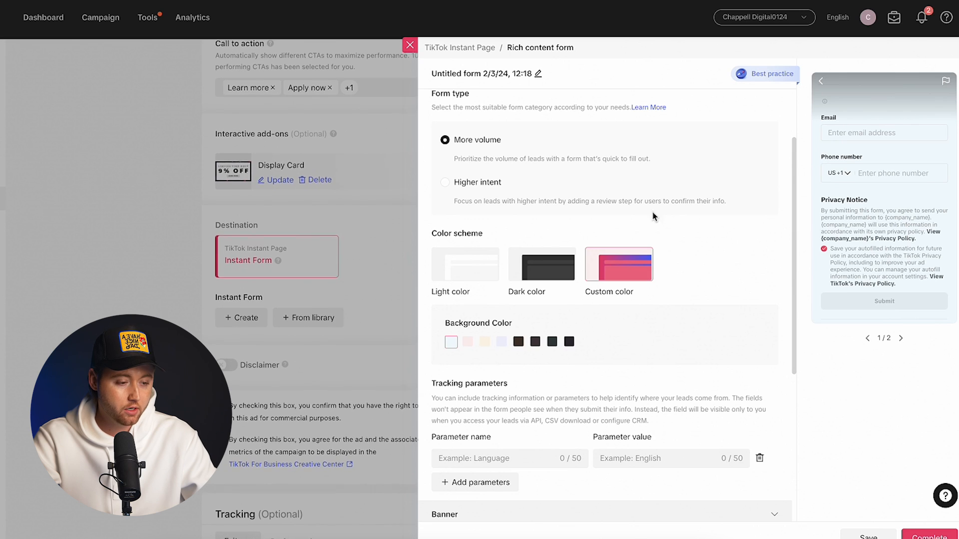
click(548, 267)
Fill in the first tracking parameter with the name utm_source and the value TikTok.
scroll(526, 323, down, 1)
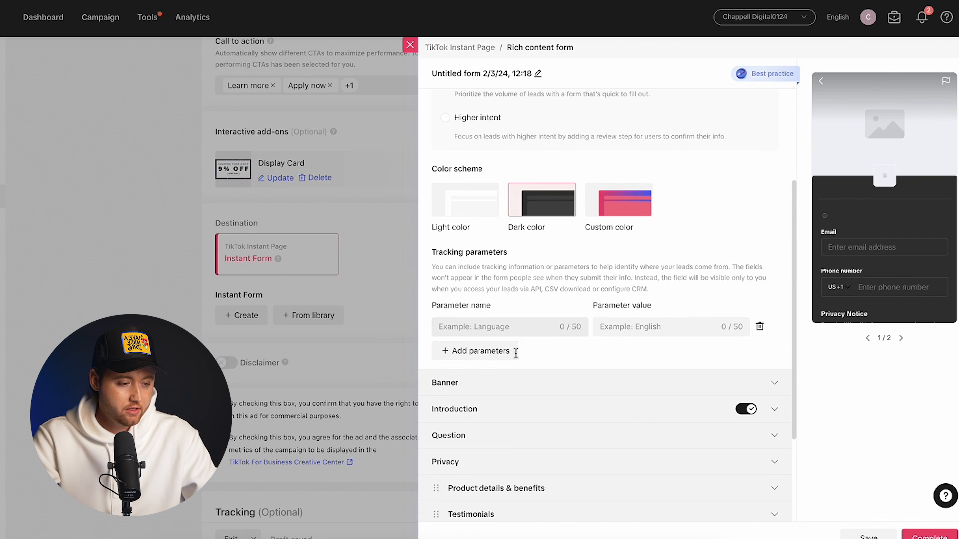
click(515, 328)
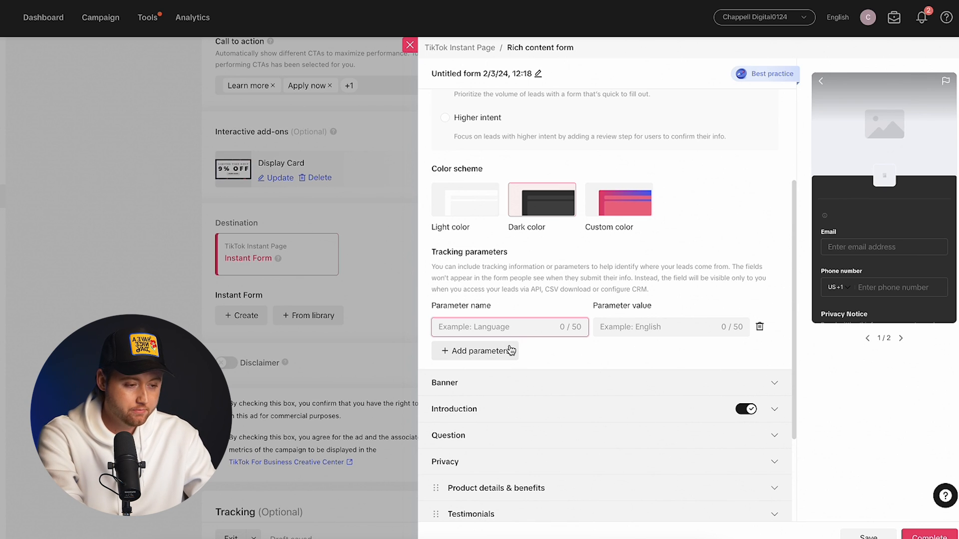
text(ut)
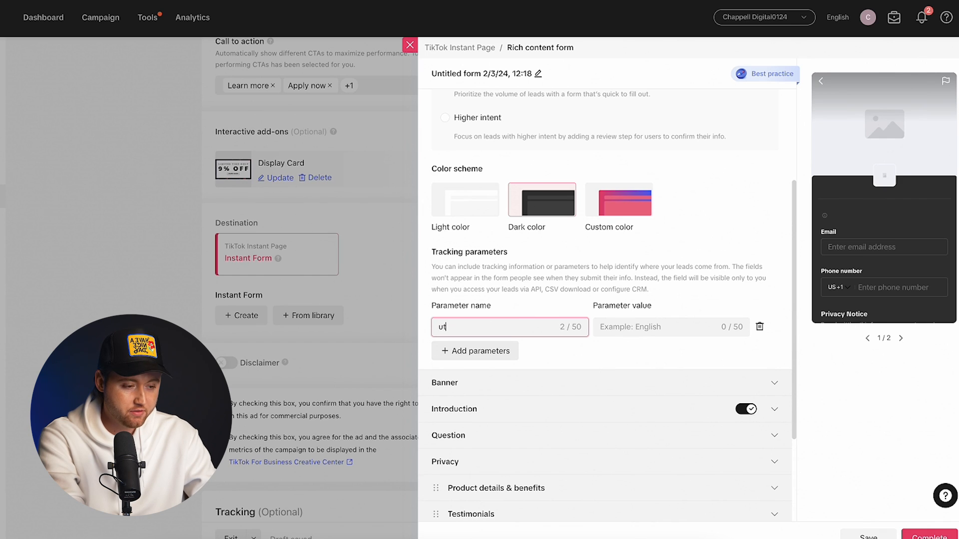
text(m_source)
key(Tab)
text(TIKT)
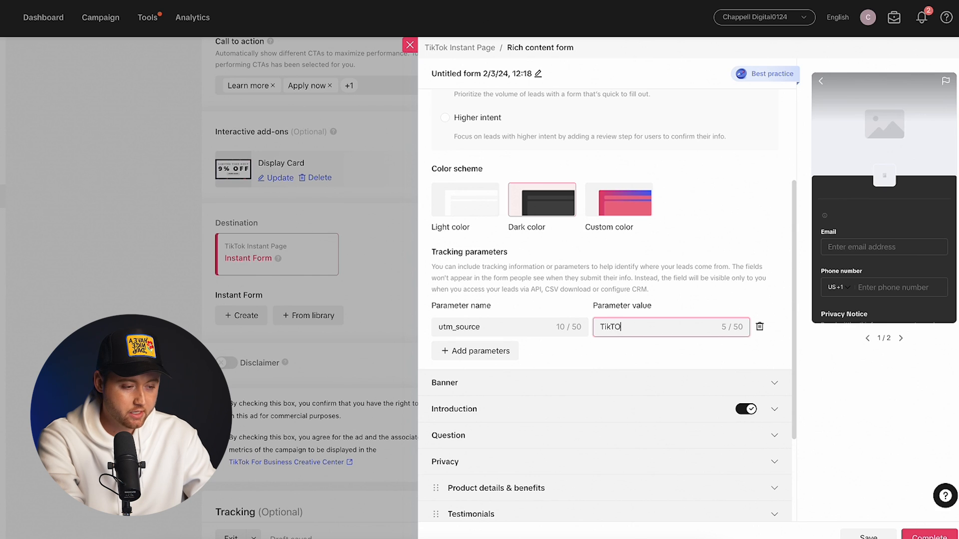
Add a second tracking parameter named utm_medium with the value Broad.
click(505, 352)
click(523, 351)
key(BackSpace)
key(BackSpace)
key(BackSpace)
text(utm_medium)
key(Tab)
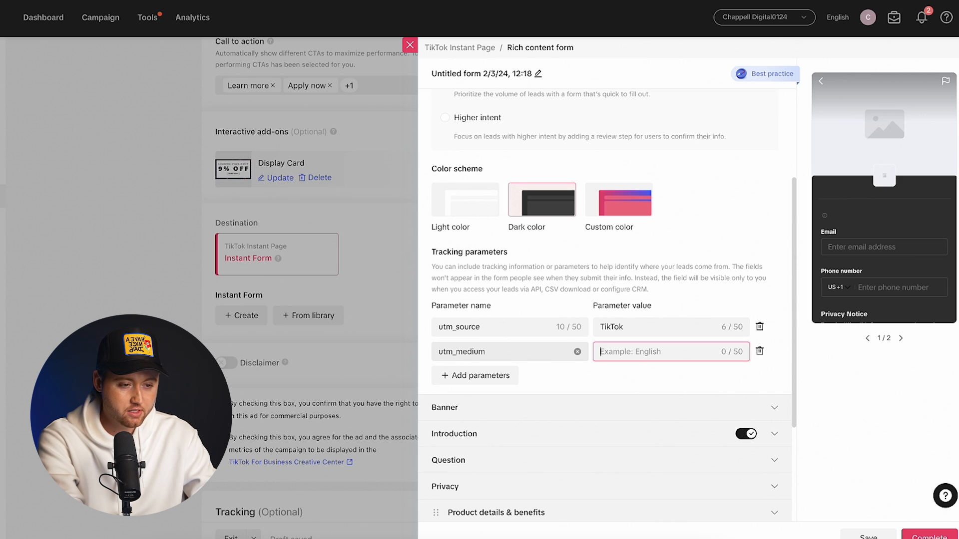
text(Bor)
text(oad)
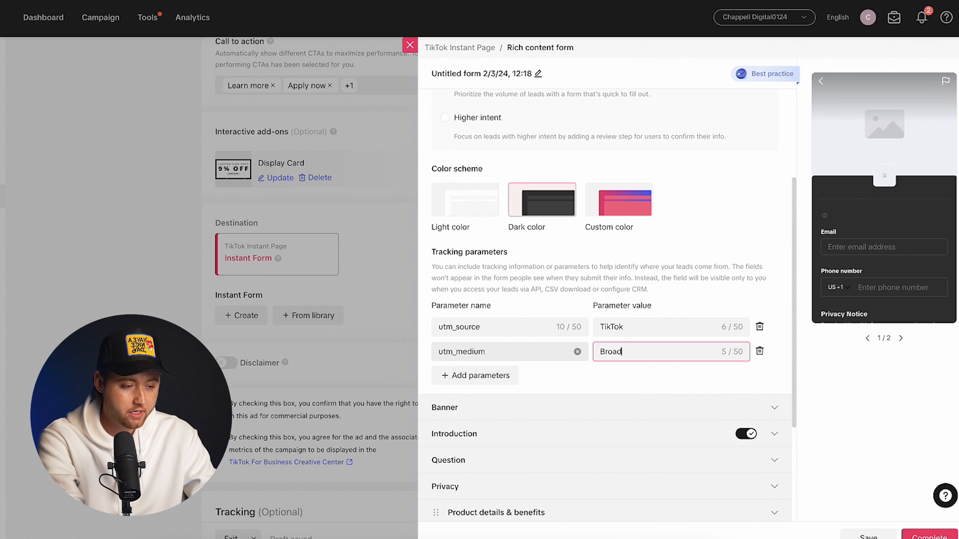
Add a third tracking parameter named utm_content with the value Facebook Service Offer.
click(489, 378)
click(468, 375)
text(Utm)
key(BackSpace)
key(BackSpace)
key(BackSpace)
text(utm_content)
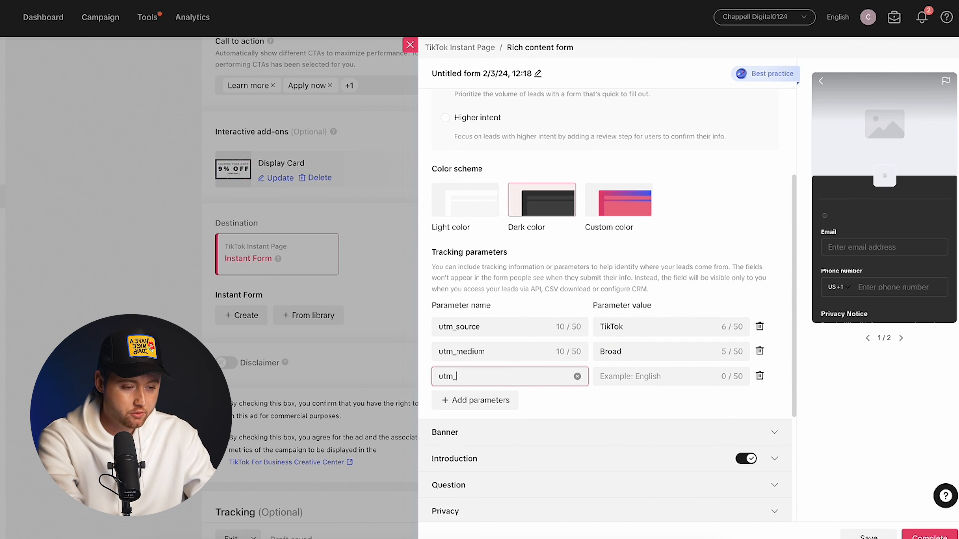
click(623, 372)
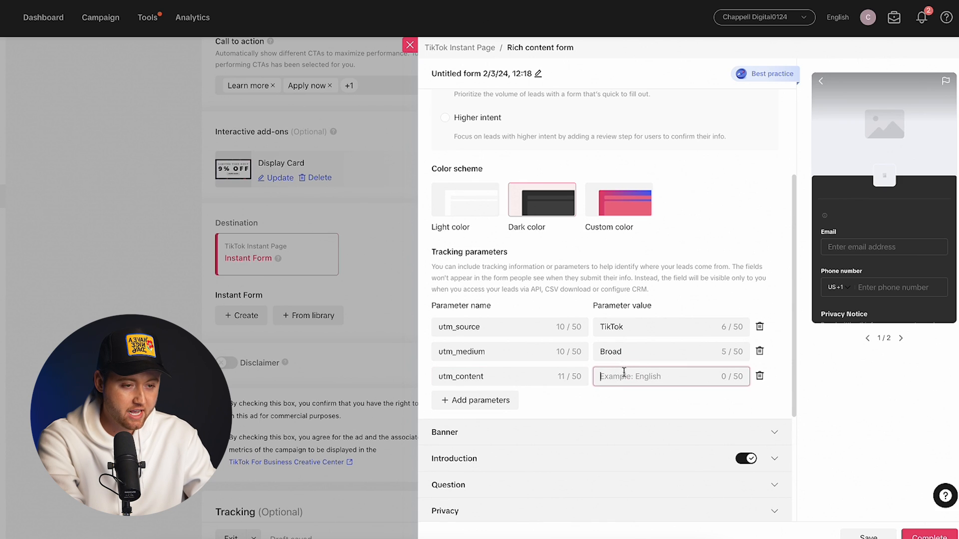
text(Facebook Service Offer)
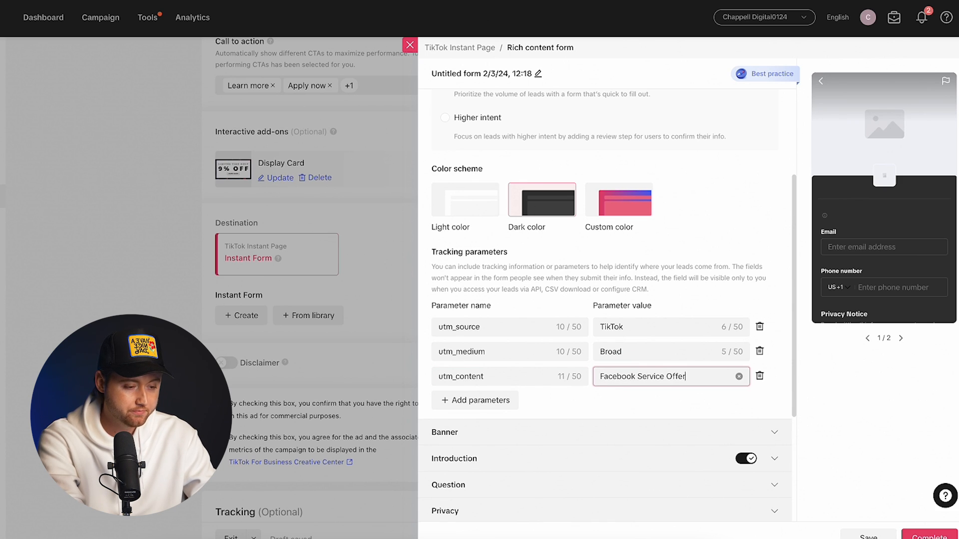
Upload a portrait photo as the form's Introduction logo and enter the advertiser's full name as the display name.
click(578, 432)
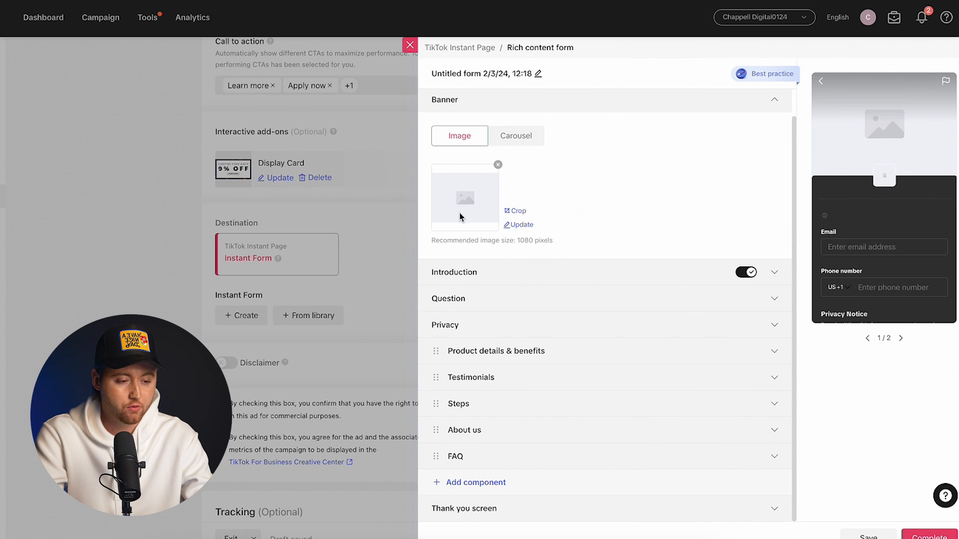
click(508, 264)
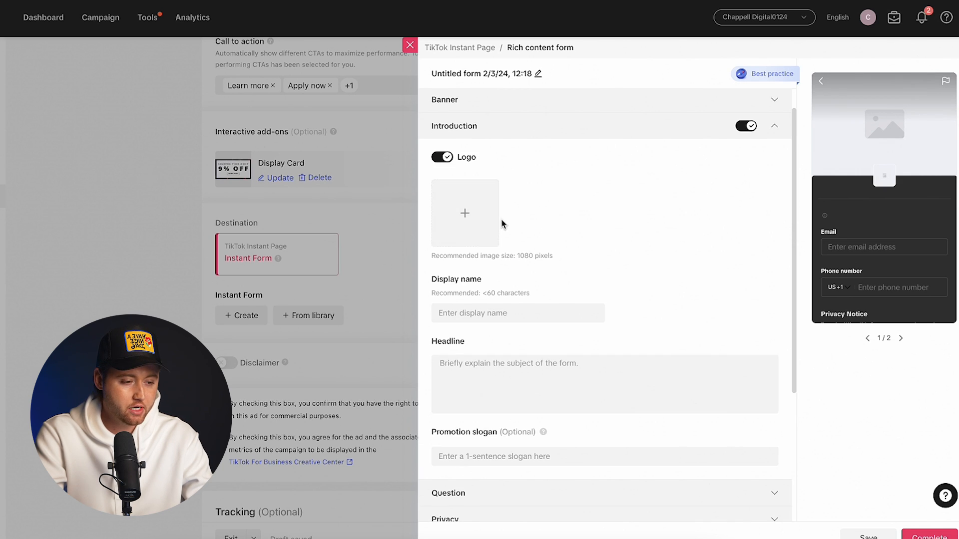
click(468, 220)
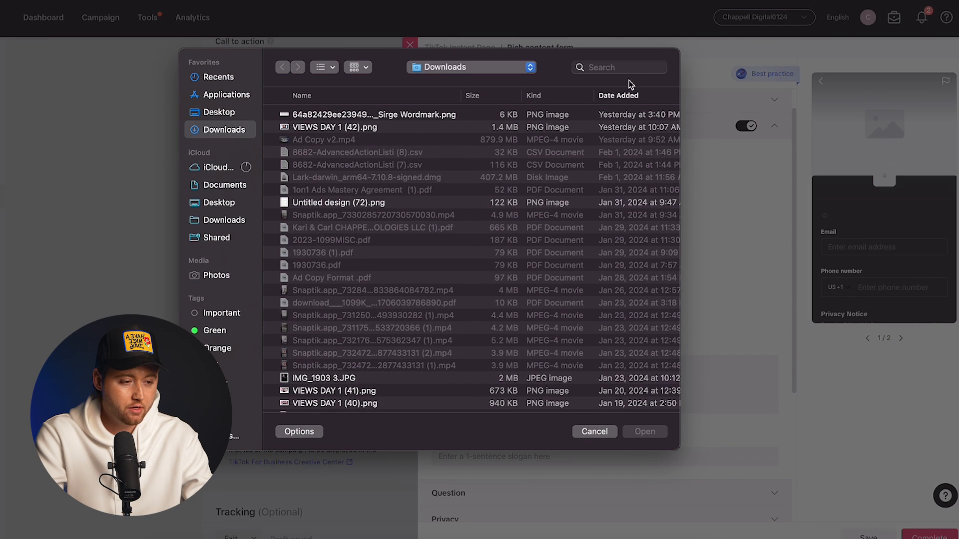
click(625, 68)
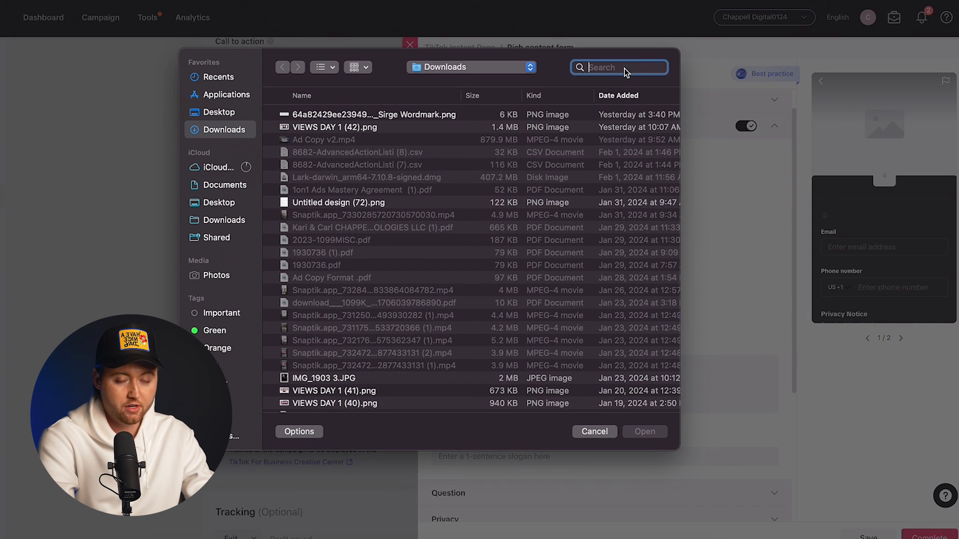
text(views)
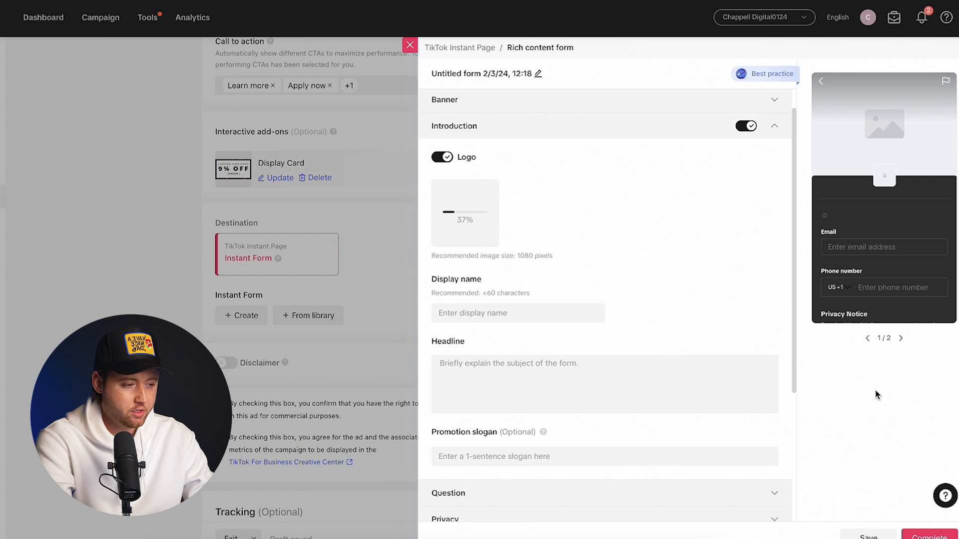
click(559, 316)
text(Chase Chappell)
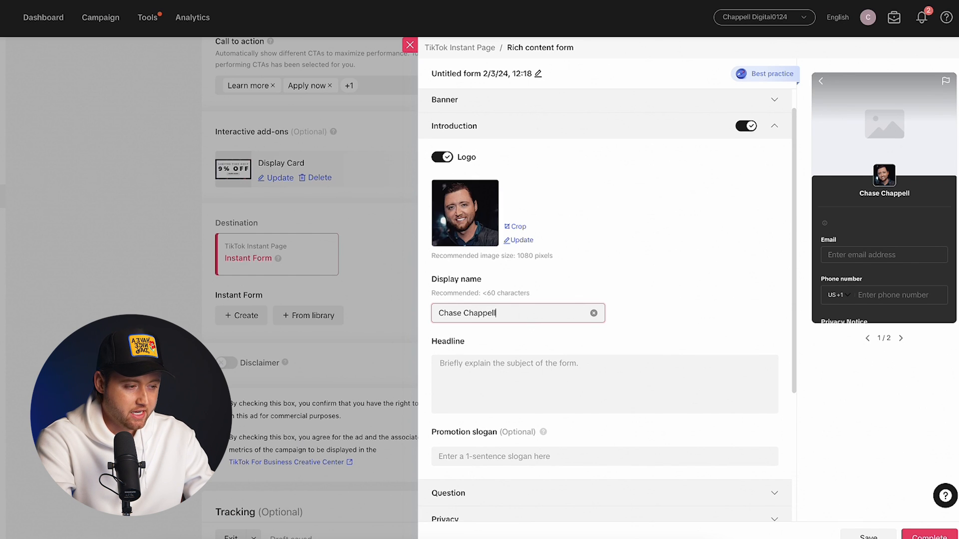
click(613, 254)
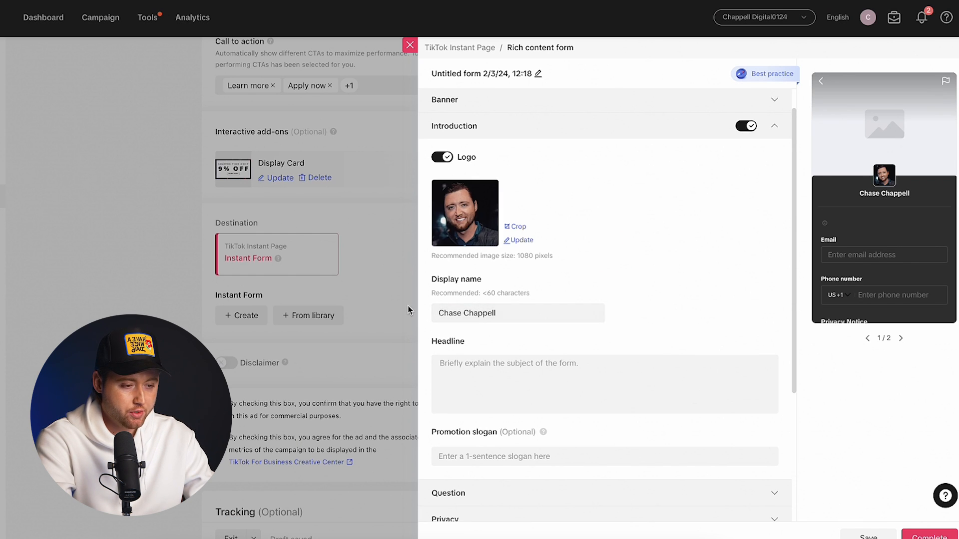
Write the Introduction headline "For Brands: Looking to scale to $40k-$100k+ Months with Facebook & TikTok Ads".
scroll(578, 238, down, 1)
click(554, 325)
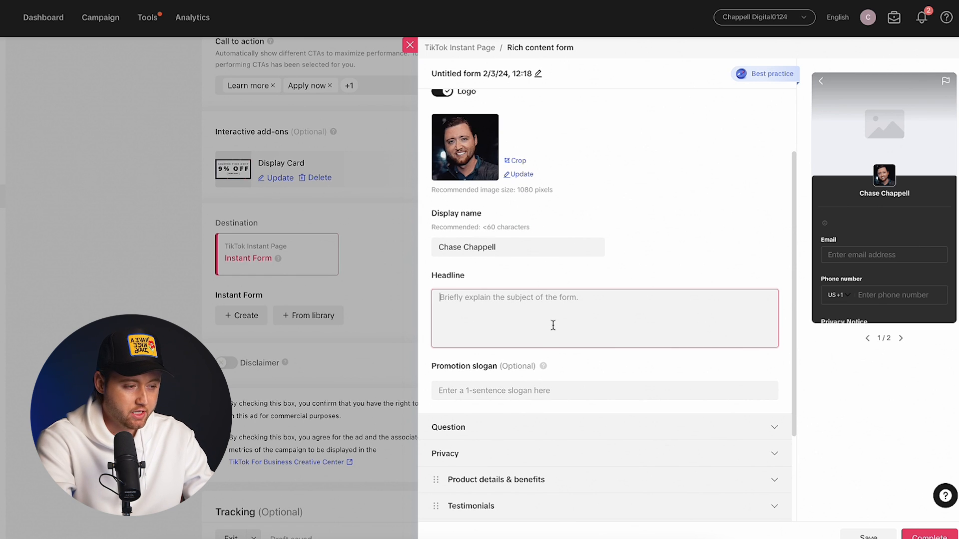
text(Looking to scale to $40k-$100k+ Months)
click(439, 298)
text(For B)
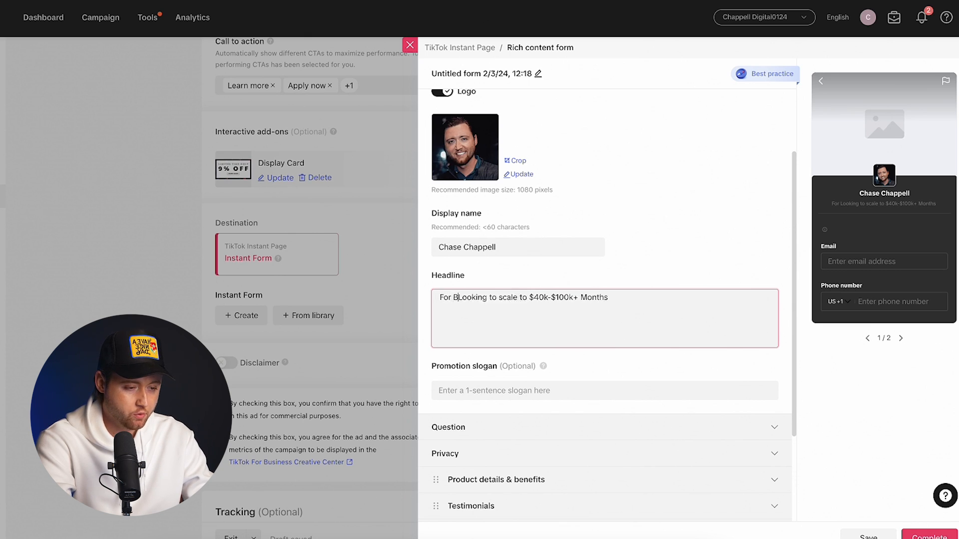
text(rands:)
key(End)
text(with Facebook & TikTok Ads)
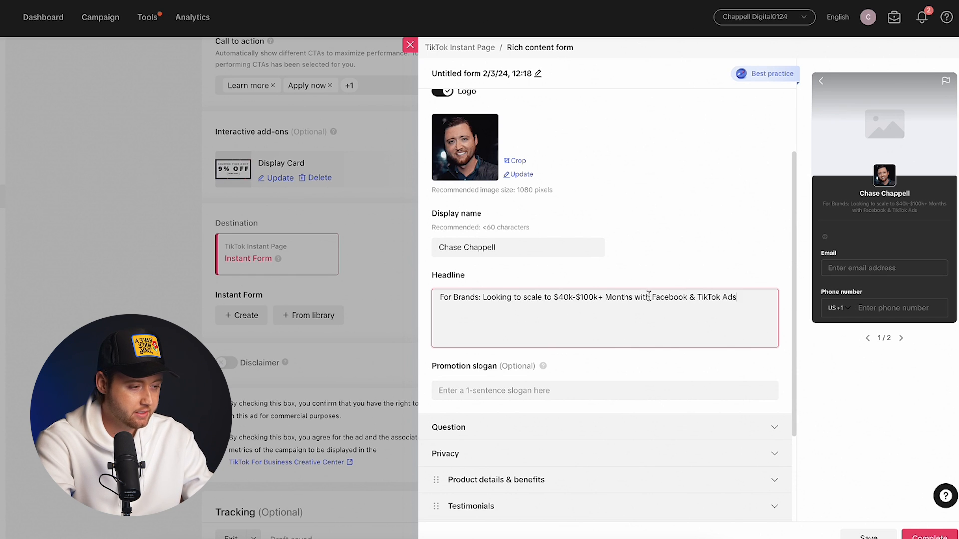
click(696, 283)
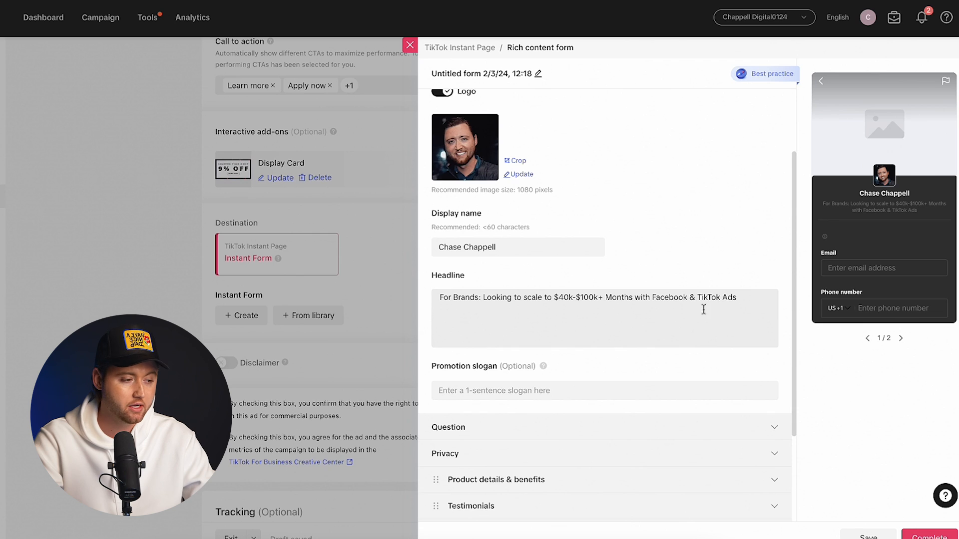
Read the promotion slogan's help text and draft the slogan "Book a Call Below".
scroll(637, 294, down, 2)
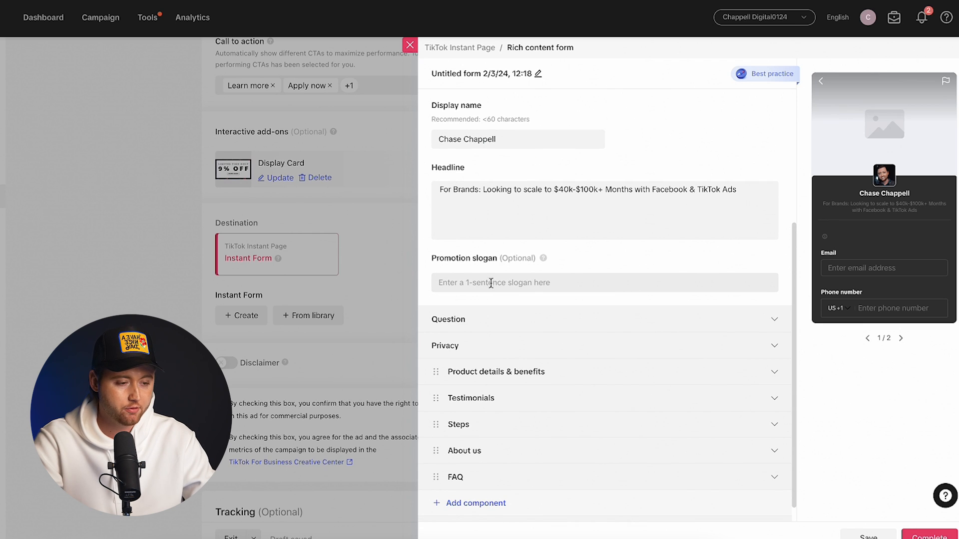
mouse_move(538, 264)
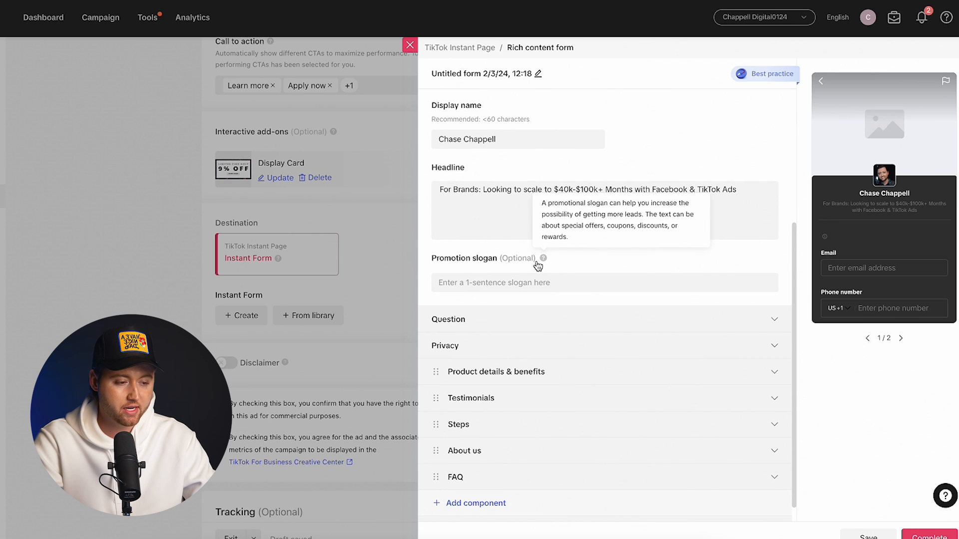
click(535, 281)
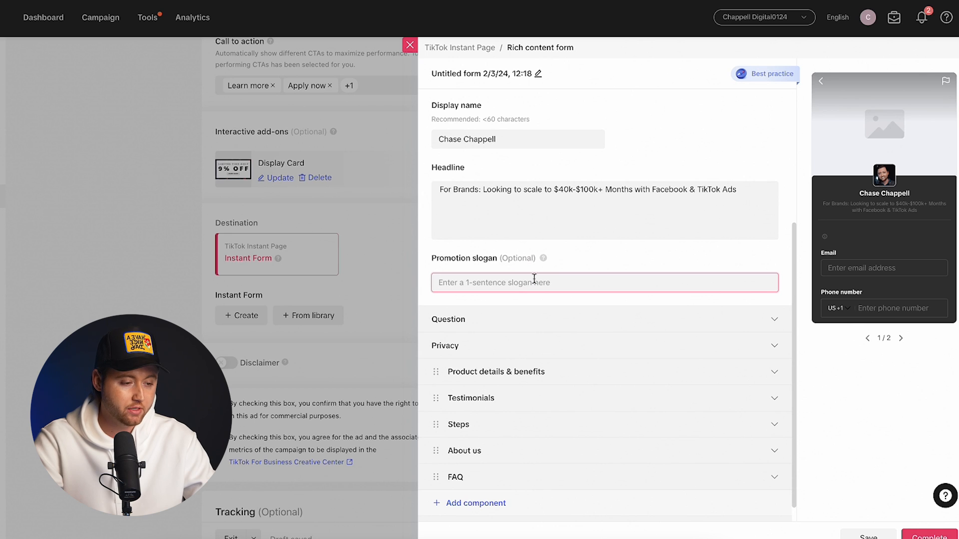
text(Book)
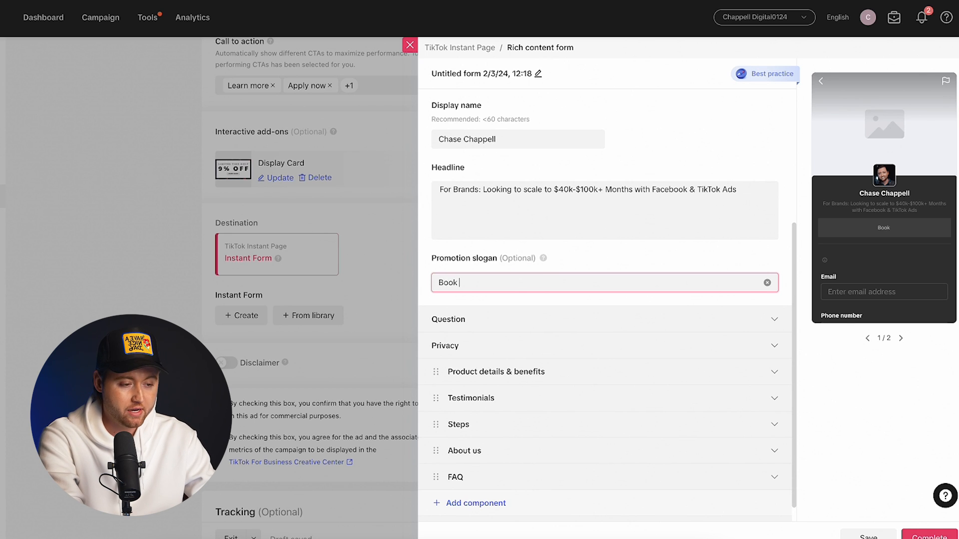
text( a Call Below)
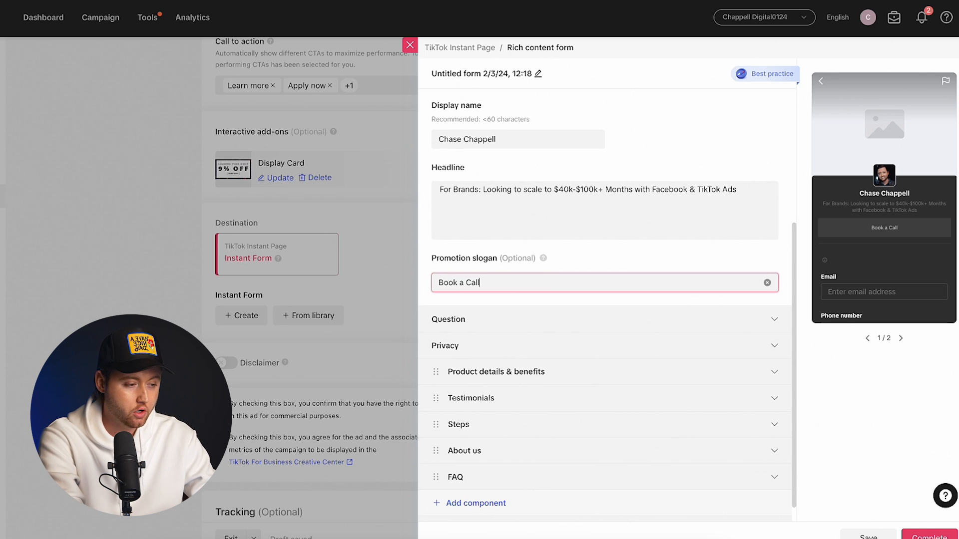
Replace the promotion slogan with "Step 1: Submit Information Below".
scroll(439, 265, down, 1)
click(439, 263)
text(Step 1:)
key(End)
key(BackSpace)
key(BackSpace)
key(BackSpace)
key(BackSpace)
key(BackSpace)
key(BackSpace)
key(BackSpace)
key(BackSpace)
key(BackSpace)
key(BackSpace)
key(BackSpace)
key(BackSpace)
key(BackSpace)
key(BackSpace)
key(BackSpace)
key(BackSpace)
key(BackSpace)
text(S)
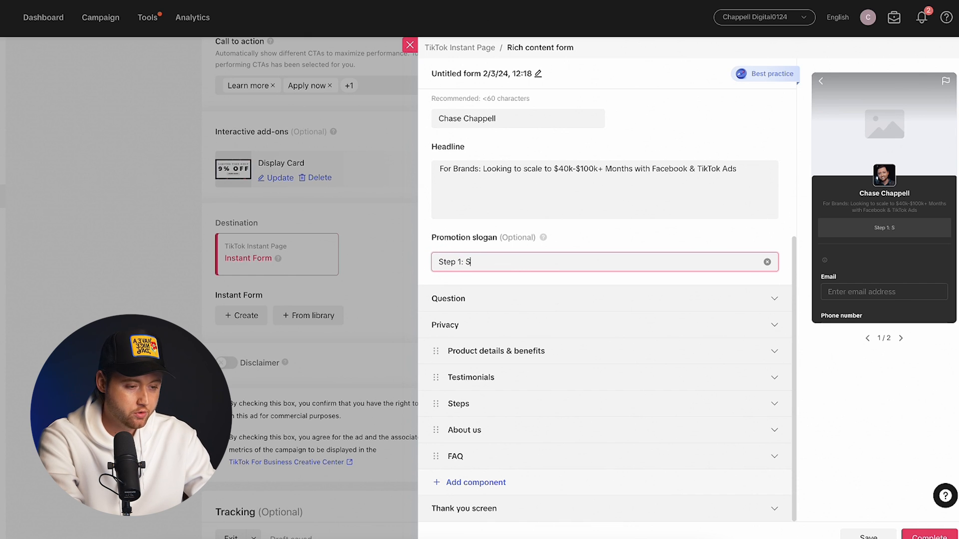
text(ubmit Information Below)
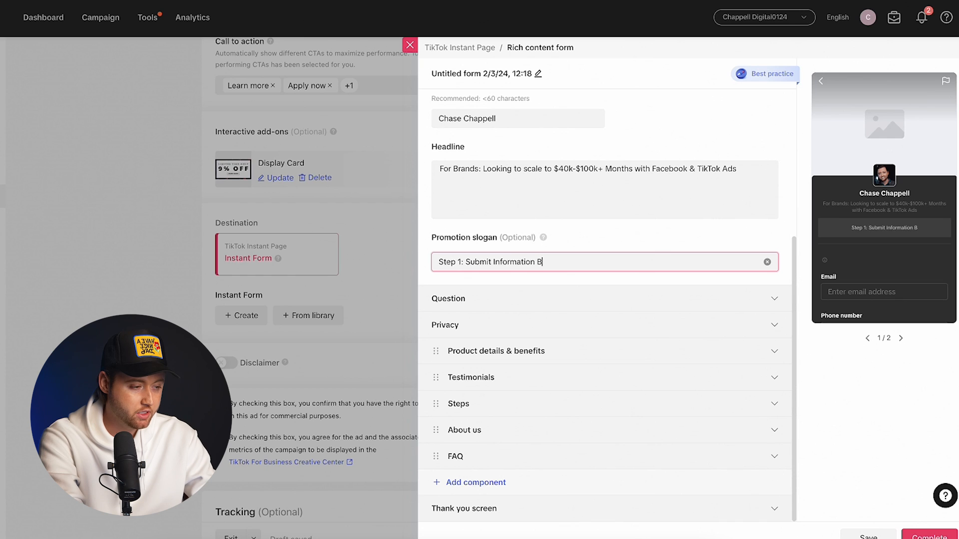
Set the Question section's purpose statement to "Book a Call To See If You're Qualified for our 1on1 Ads Mentorship".
click(517, 299)
scroll(548, 296, up, 2)
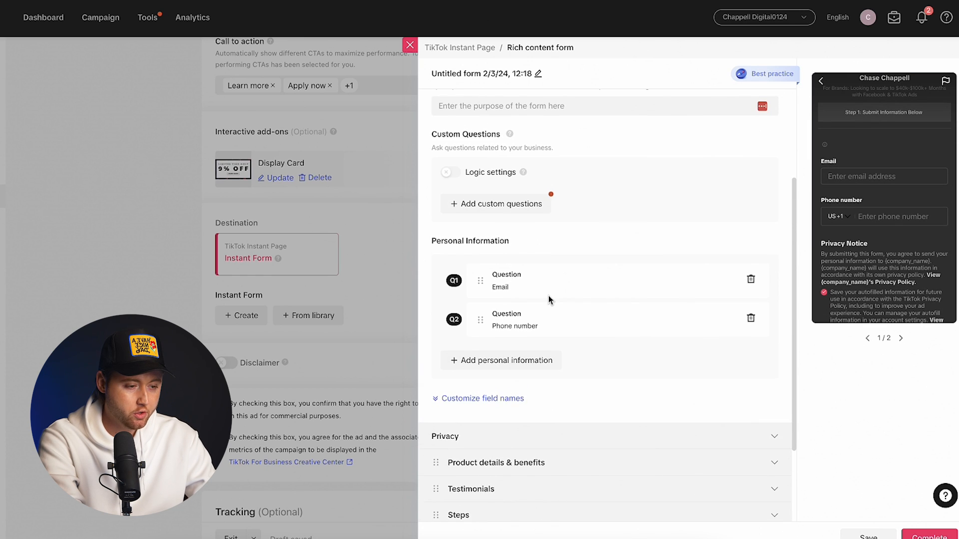
scroll(500, 144, up, 1)
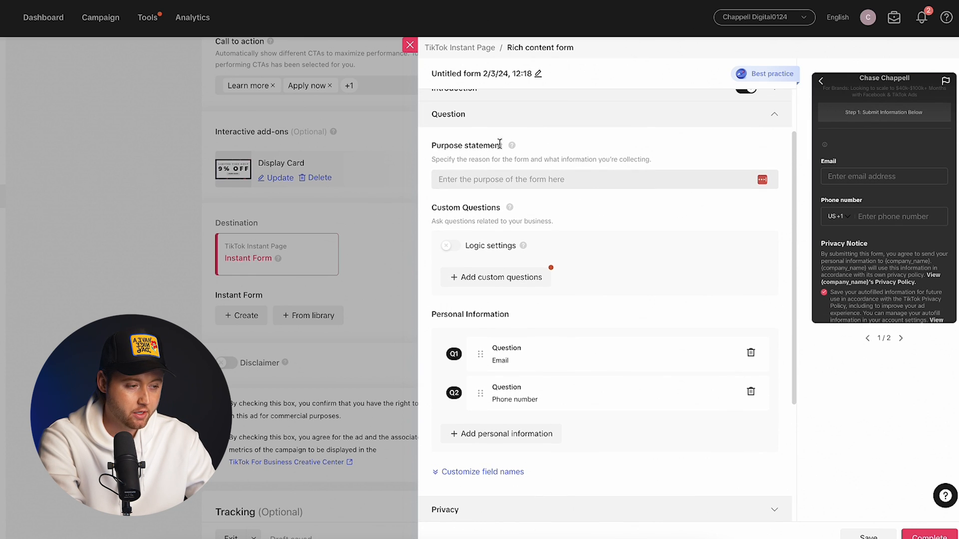
click(493, 180)
text(Book a Call To See If You're Qualified for our 1on1 Ads Mentor)
text(ship)
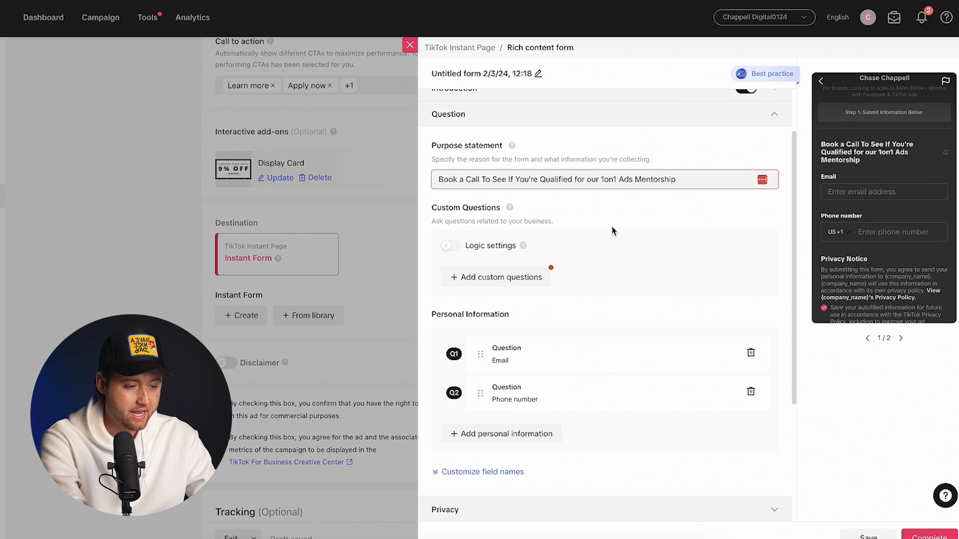
Add First Name and Last Name to the personal information questions and move them above Email as Q1 and Q2.
scroll(507, 354, down, 1)
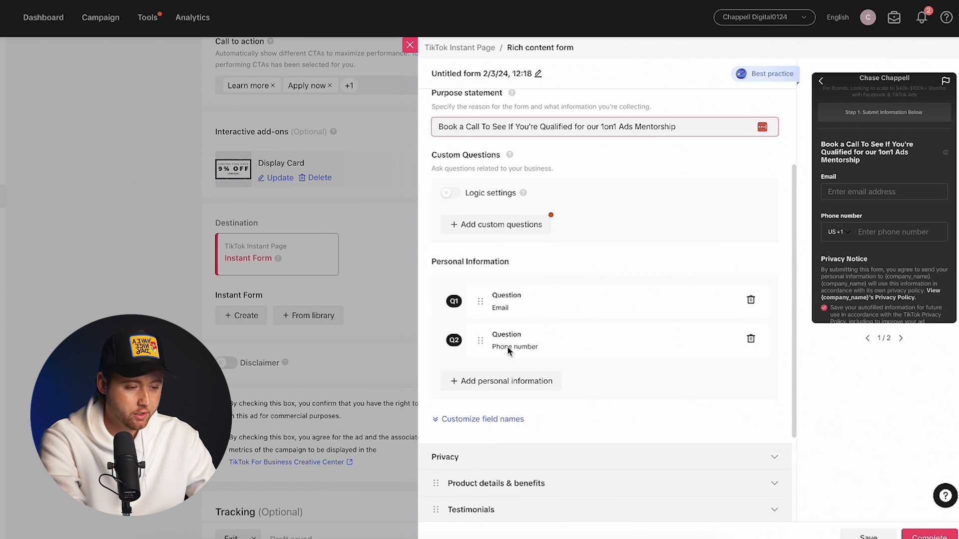
click(501, 381)
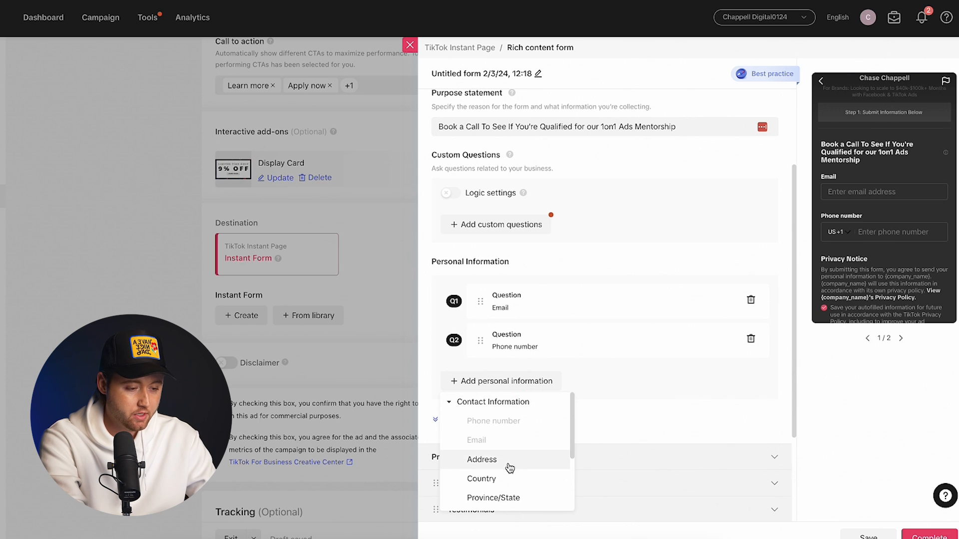
click(510, 466)
click(513, 478)
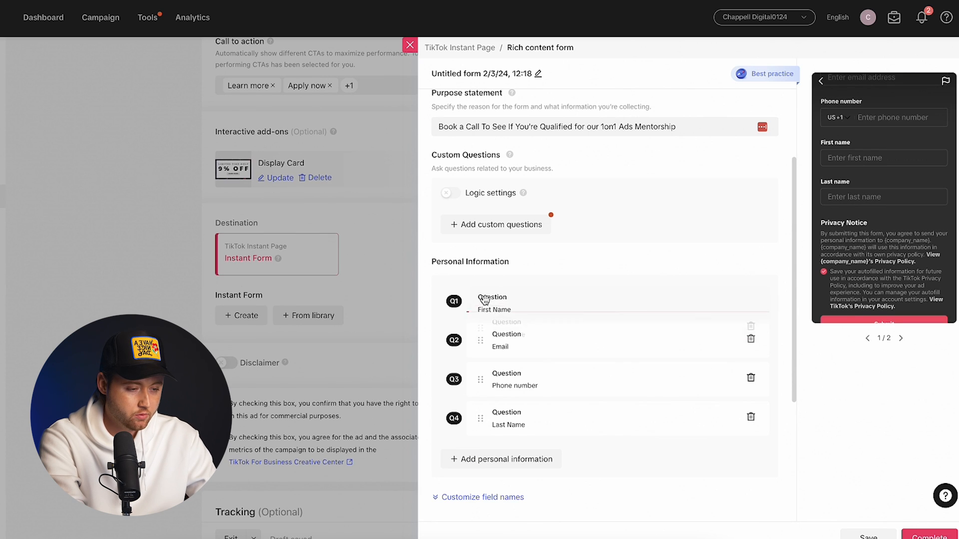
drag(476, 299, 479, 301)
drag(484, 417, 497, 345)
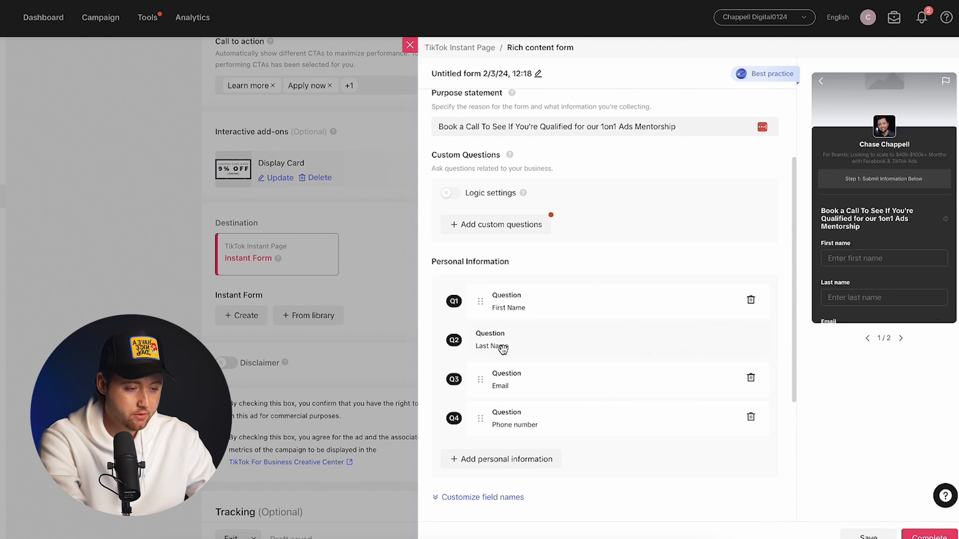
Examine the additional personal information categories and the customizable field names used when exporting the form's responses.
scroll(575, 414, down, 3)
click(512, 377)
scroll(587, 398, down, 2)
click(494, 315)
click(524, 277)
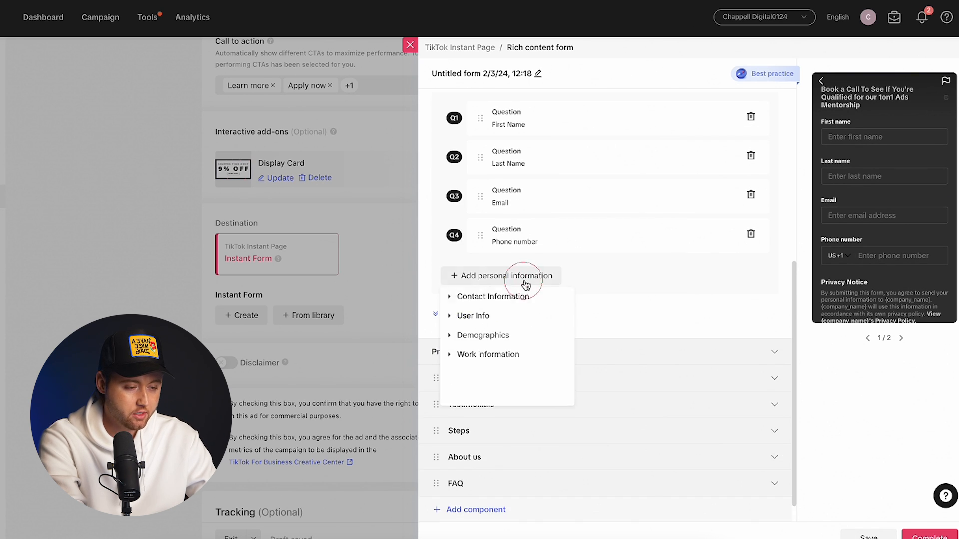
double_click(524, 298)
click(523, 322)
click(524, 322)
click(514, 316)
scroll(519, 371, down, 2)
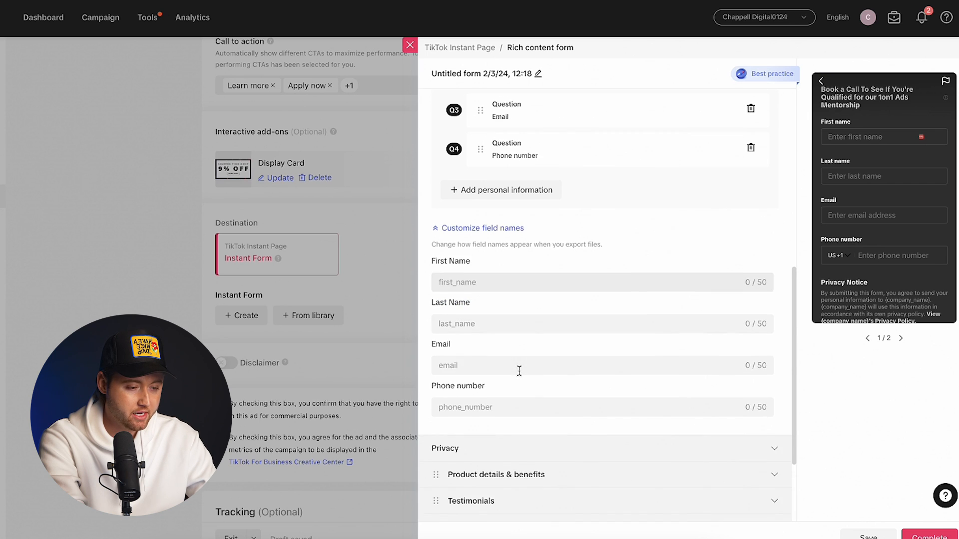
Add a short-answer custom question reading "What is your current monthly ad spend?".
scroll(519, 370, up, 5)
click(501, 181)
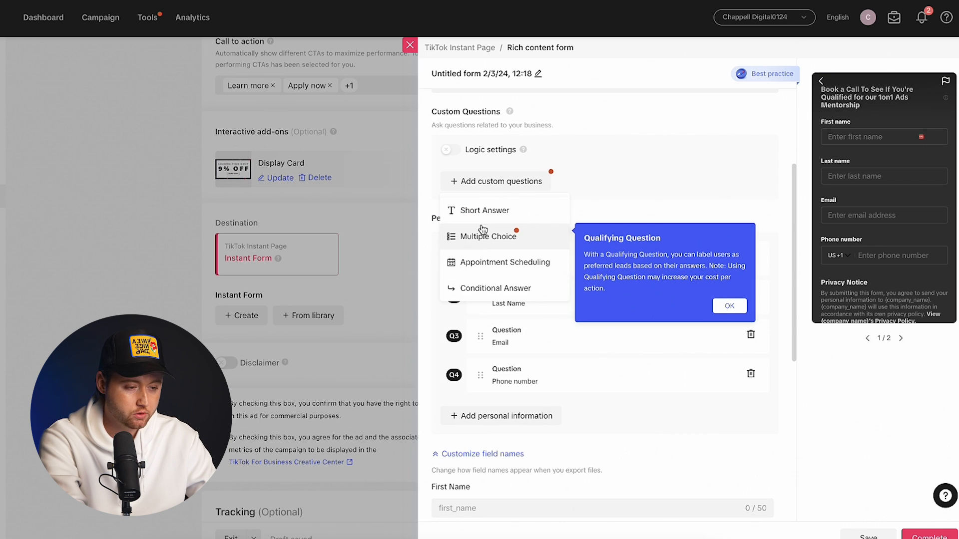
click(486, 262)
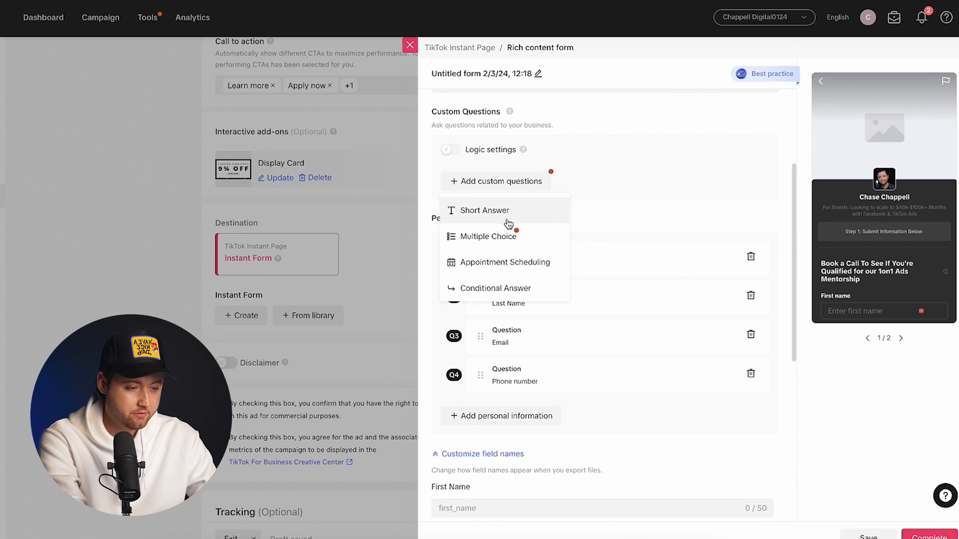
click(508, 223)
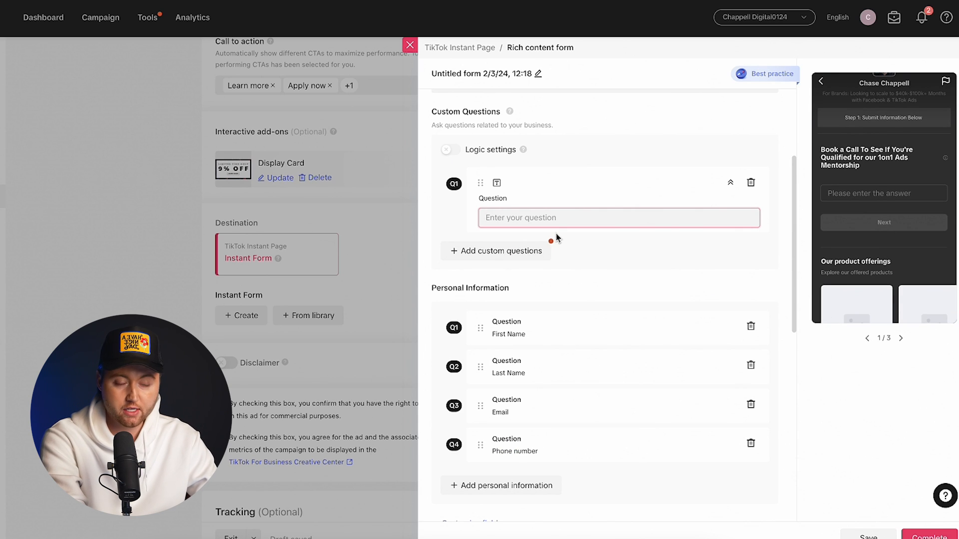
text(What is your current monthly ads)
key(BackSpace)
text(spend?)
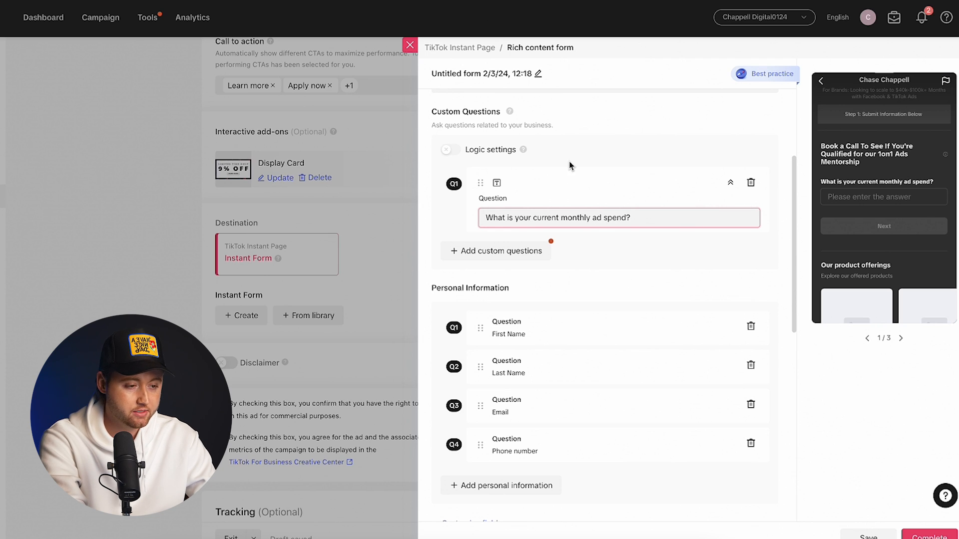
click(571, 166)
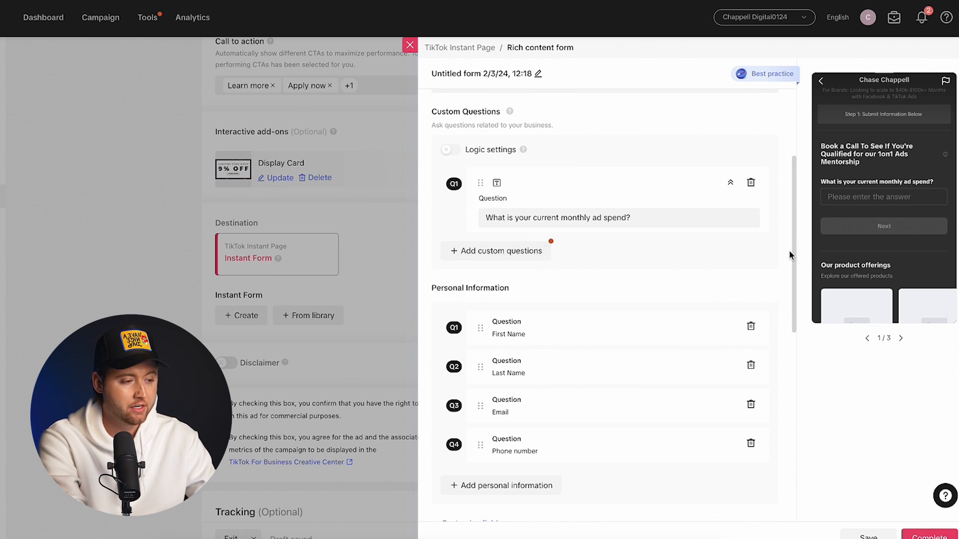
Examine the image set, headline and description fields of the Product details & benefits section.
scroll(669, 272, down, 1)
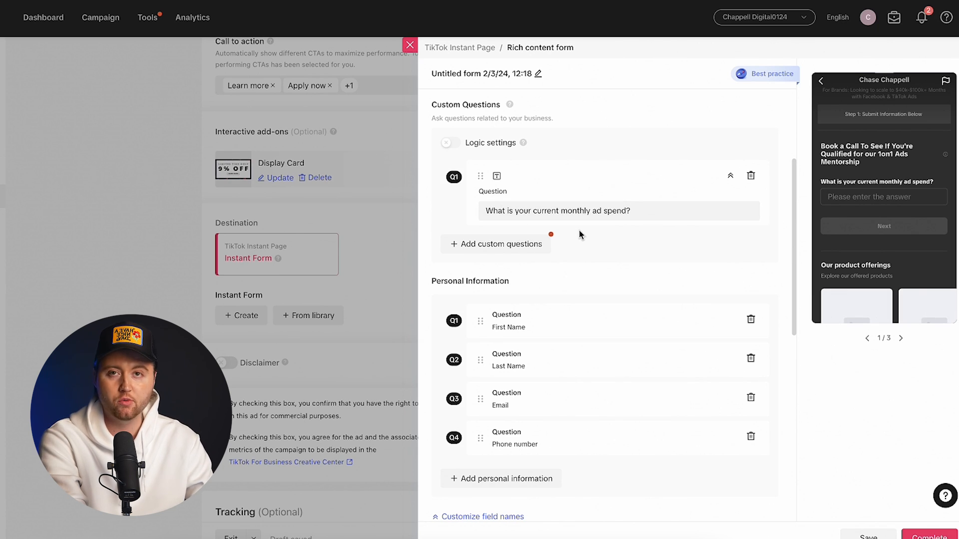
scroll(579, 249, down, 4)
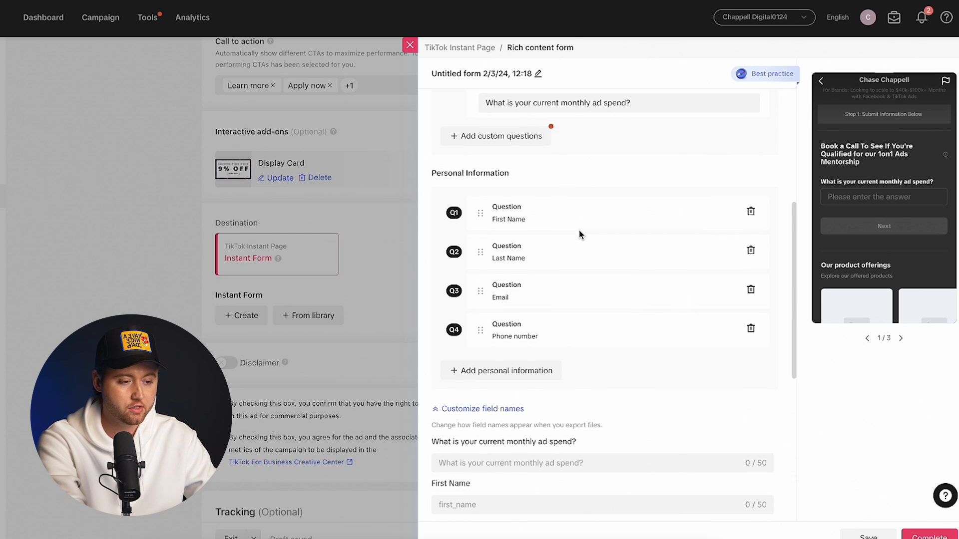
scroll(564, 306, down, 6)
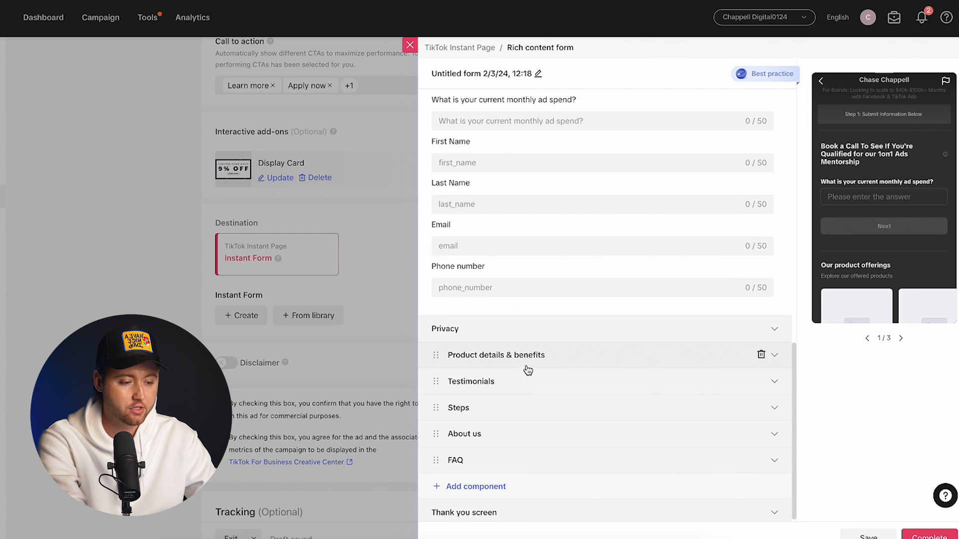
click(779, 357)
scroll(618, 202, up, 2)
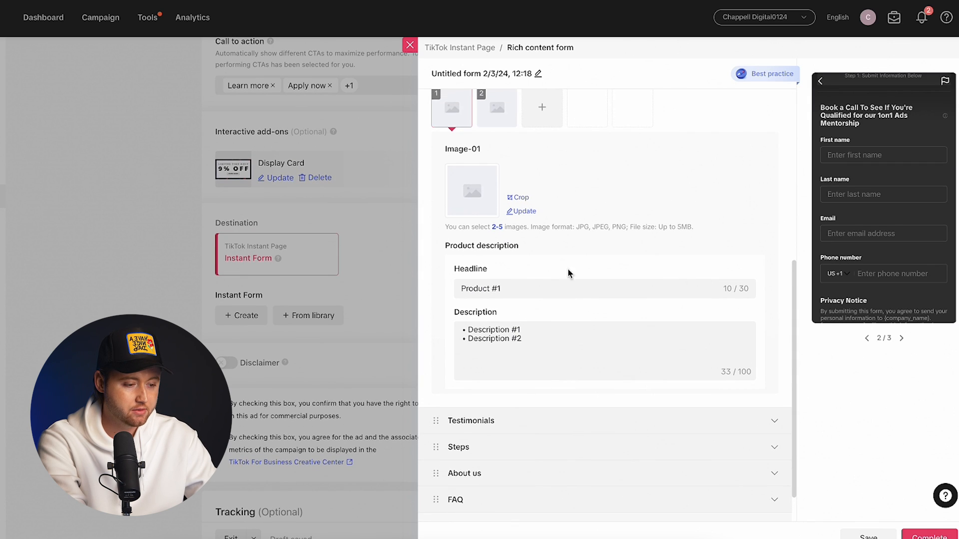
scroll(516, 266, up, 2)
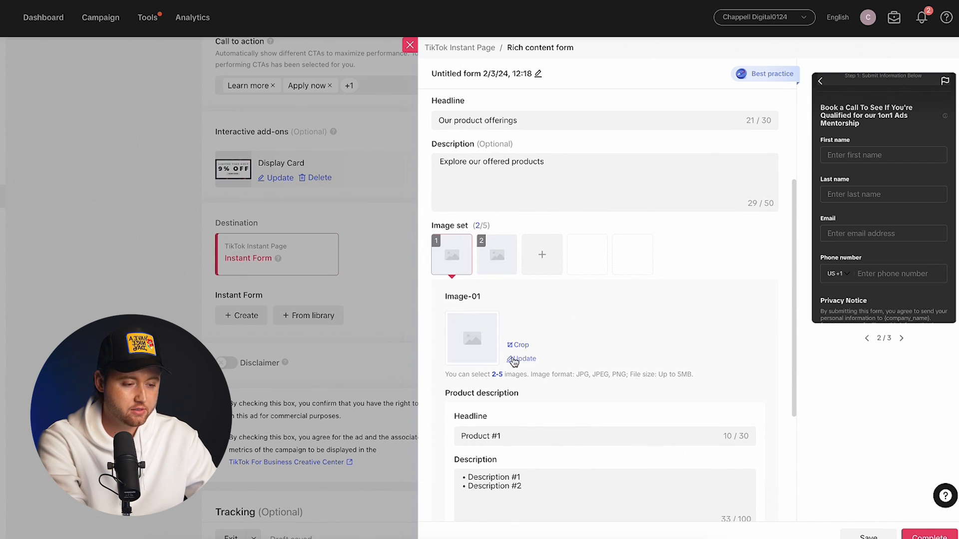
drag(505, 437, 428, 443)
scroll(577, 462, down, 2)
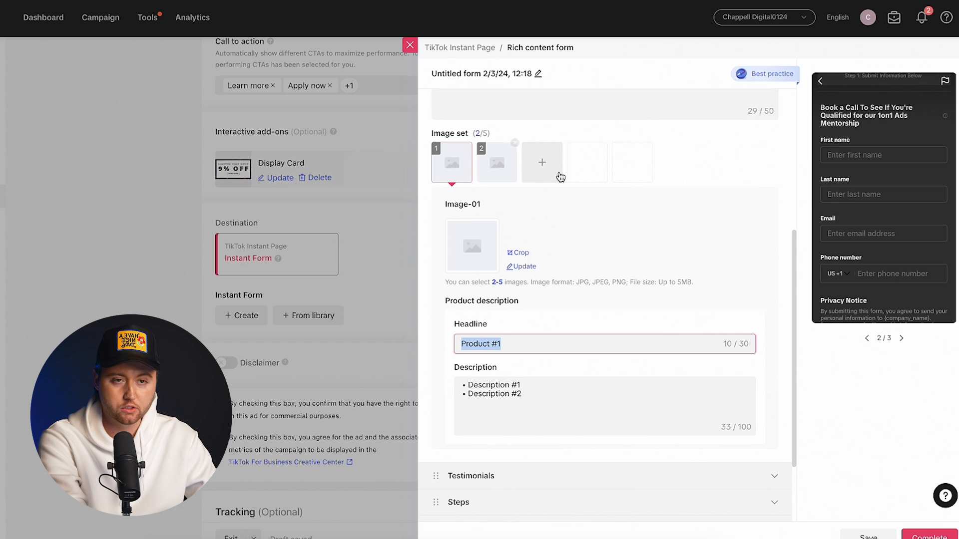
Examine the customer images, headline and description fields of the Testimonials section.
scroll(512, 429, down, 2)
click(516, 377)
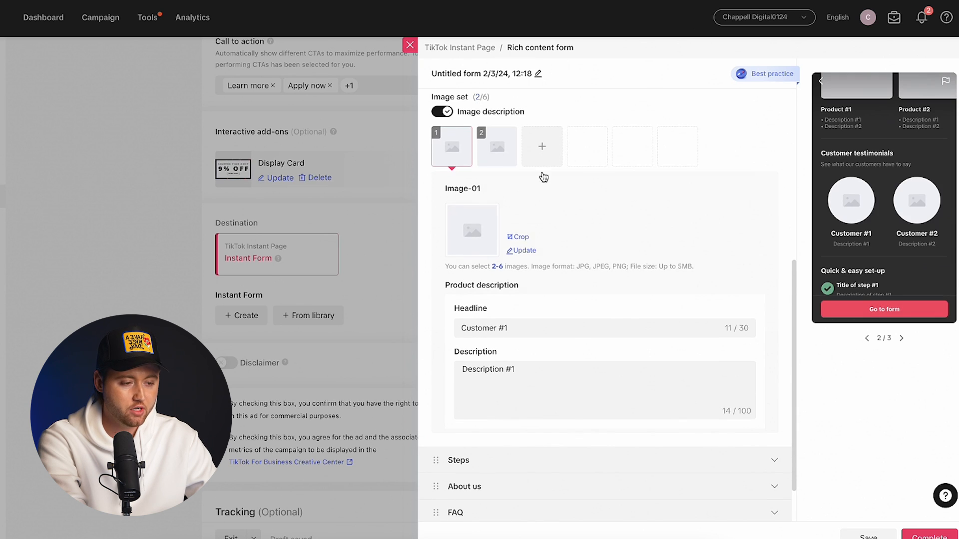
scroll(525, 286, down, 1)
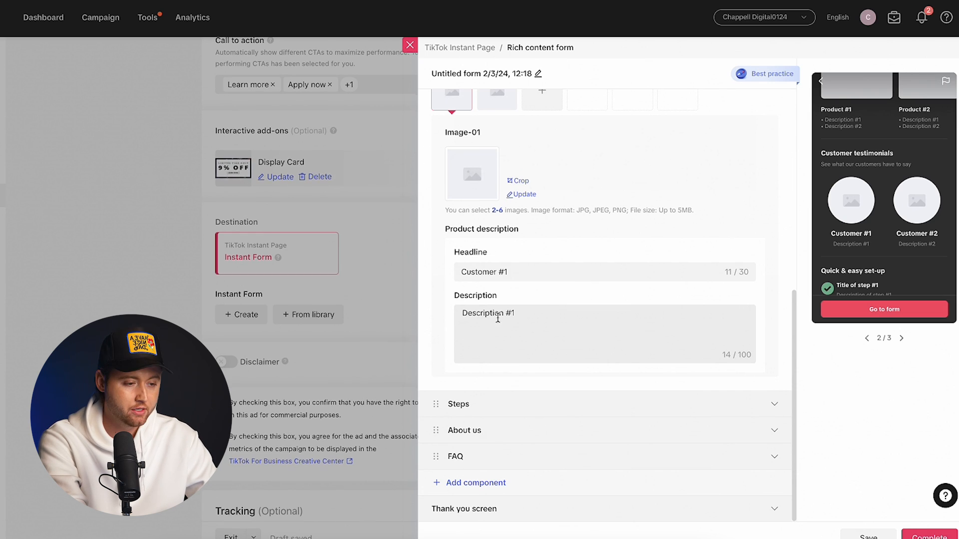
scroll(549, 244, up, 1)
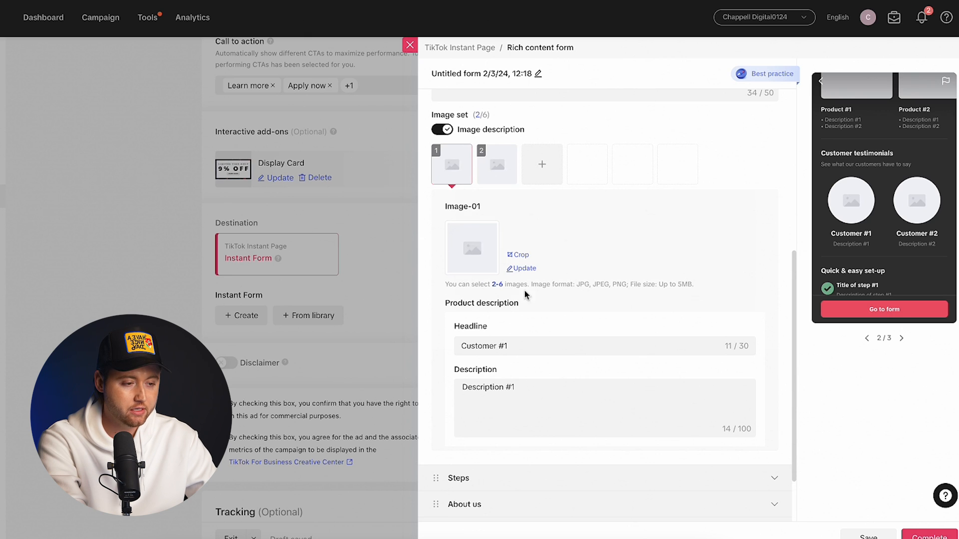
scroll(475, 279, down, 1)
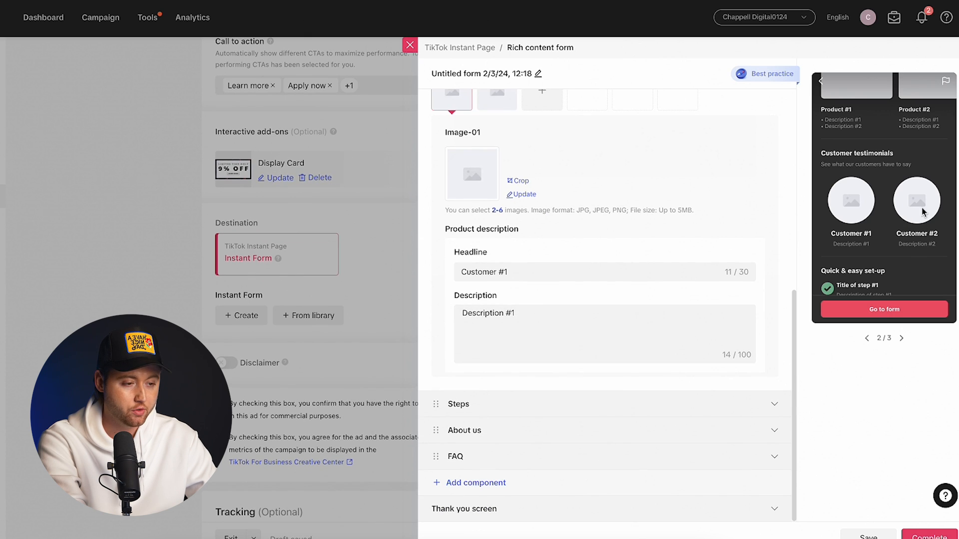
scroll(590, 200, up, 1)
scroll(595, 367, down, 1)
In the Steps section, set the first step's title to "Complete Form" and the second's to "Book a call".
click(551, 412)
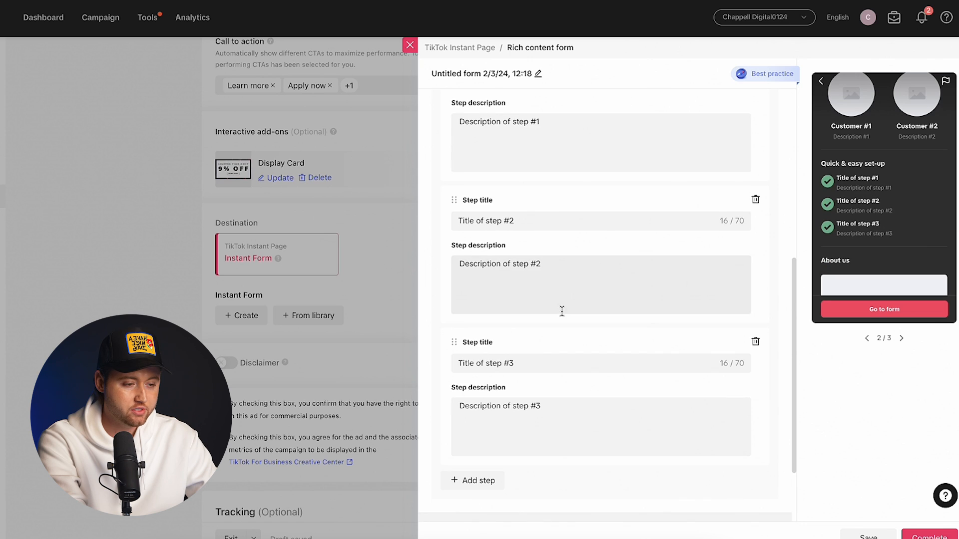
scroll(562, 311, up, 3)
triple_click(553, 169)
text(Complete Form)
triple_click(454, 311)
text(Book a call)
Set the third step's title to "Qualify for our Services" and review the three steps.
triple_click(453, 453)
text(QUal)
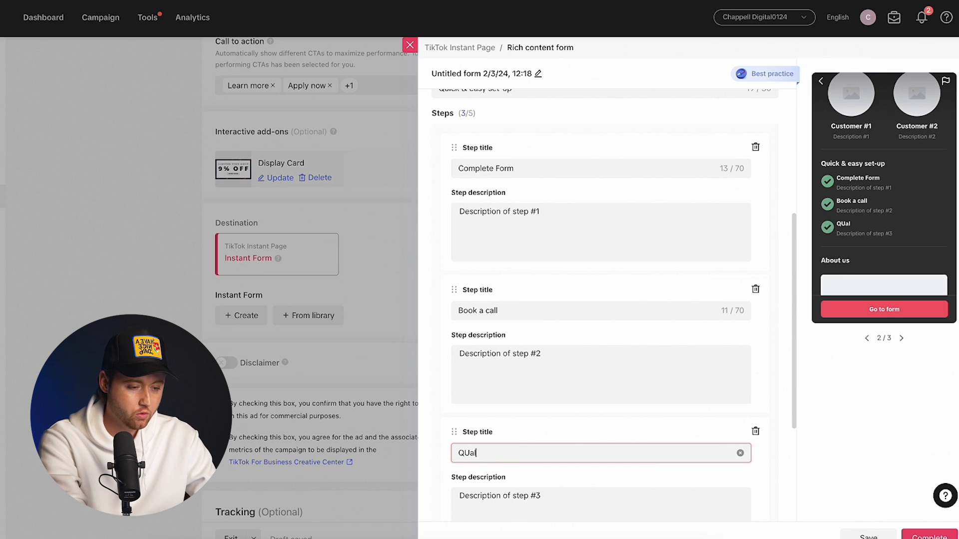
key(BackSpace)
key(BackSpace)
text(ualify for our Sre)
key(BackSpace)
key(BackSpace)
text(ervices)
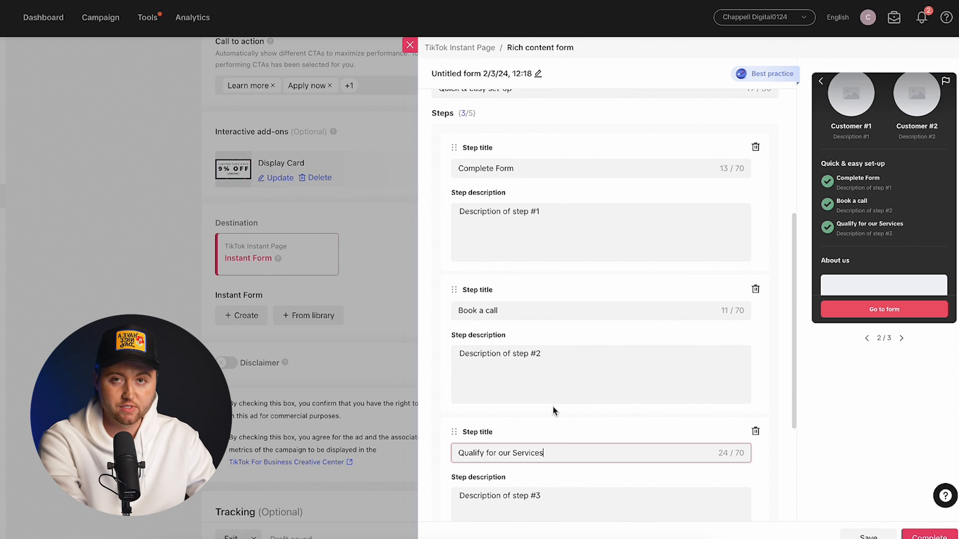
scroll(553, 415, down, 2)
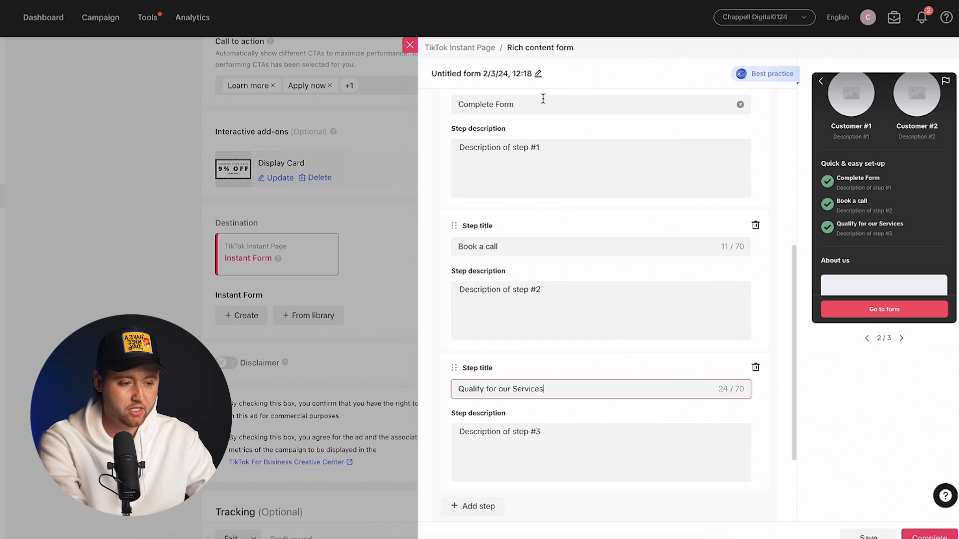
scroll(610, 310, up, 3)
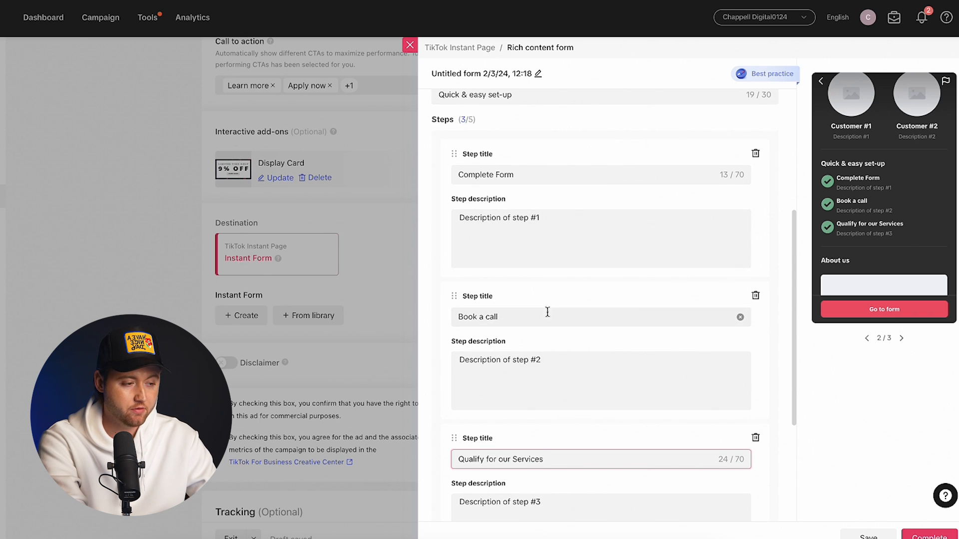
Examine the About us section's image and description fields and the FAQ section's headline, questions and answers.
scroll(551, 313, down, 2)
scroll(550, 310, down, 5)
click(551, 430)
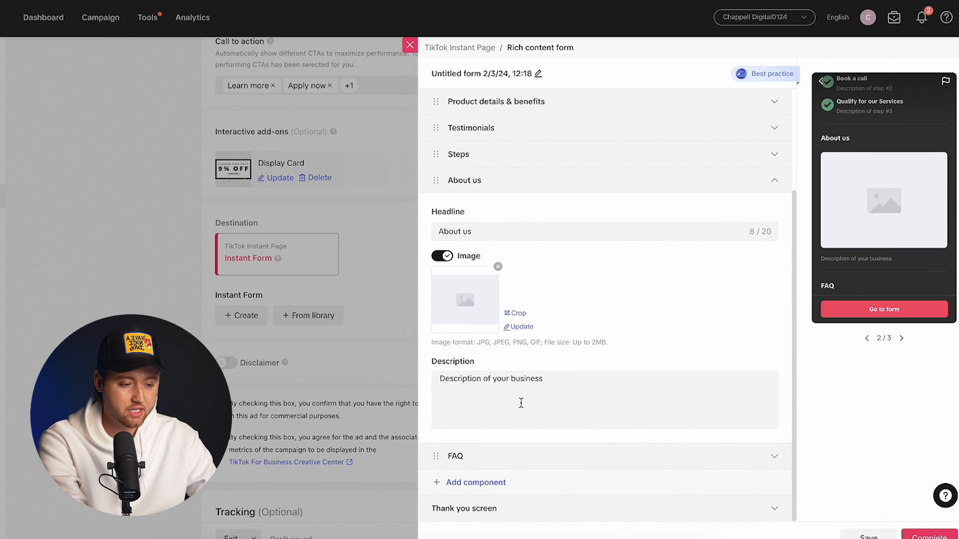
drag(564, 383, 430, 385)
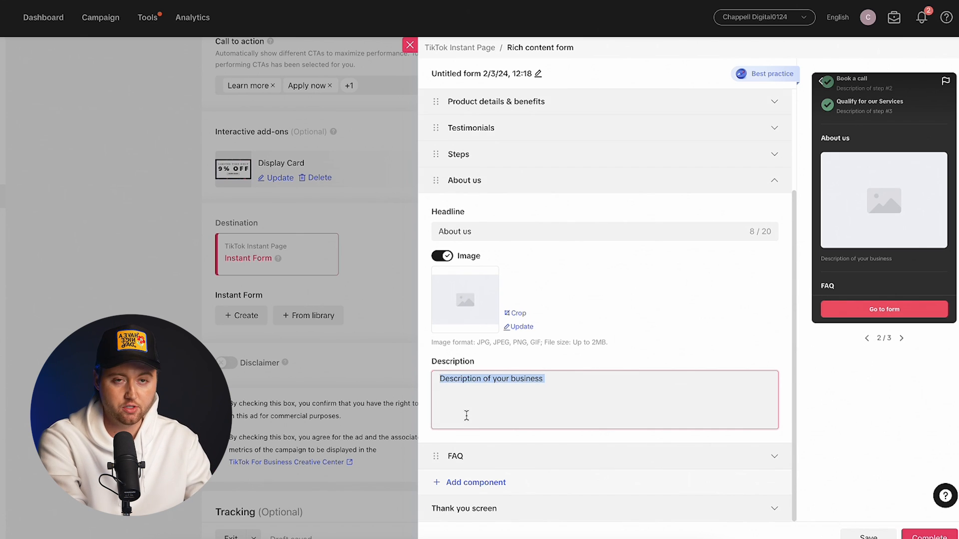
click(516, 456)
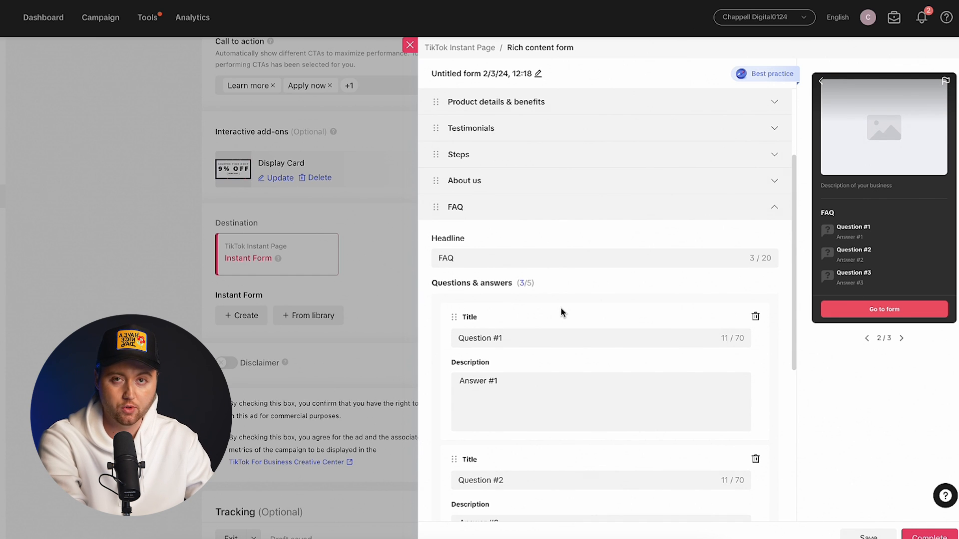
scroll(550, 322, down, 1)
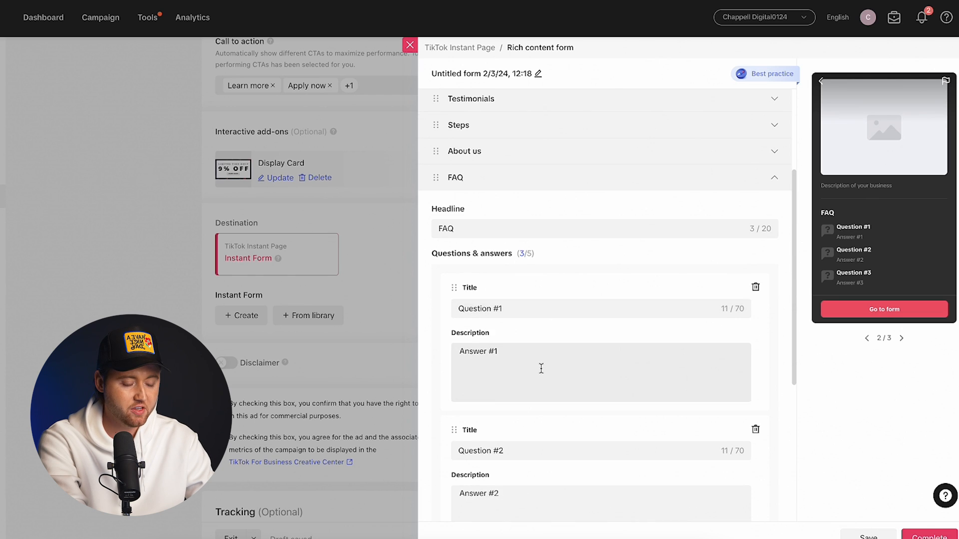
scroll(540, 362, down, 2)
click(524, 171)
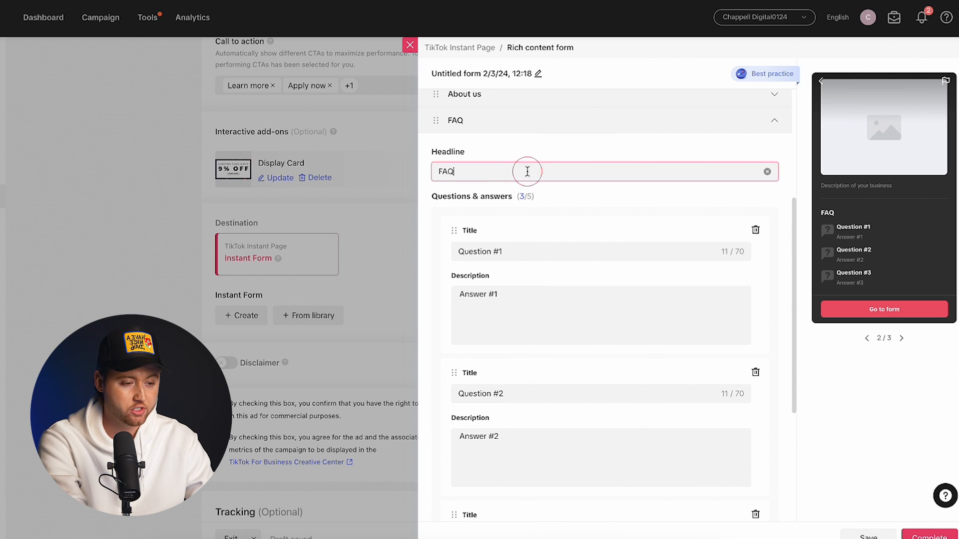
scroll(503, 355, down, 5)
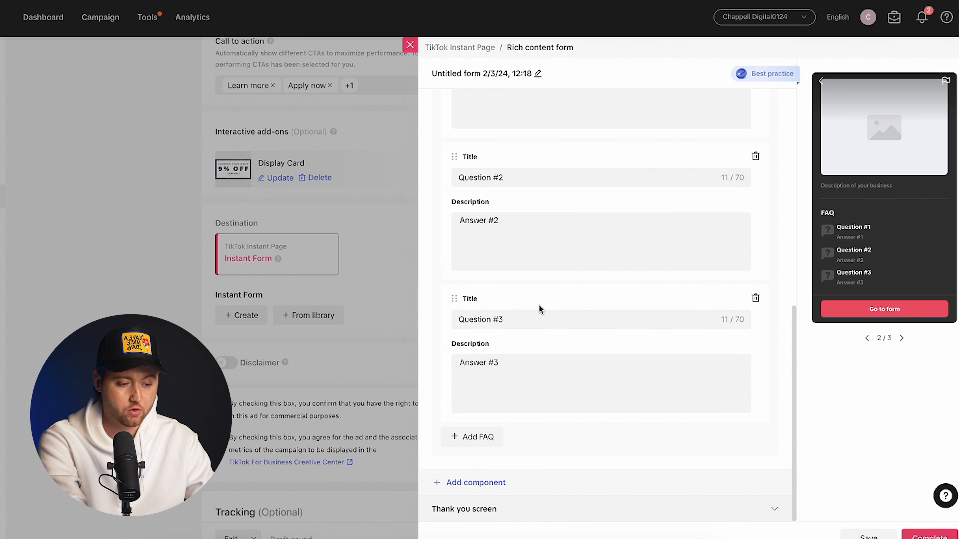
Set the Thank you screen's headline to "Step 2: Book A Call".
click(539, 509)
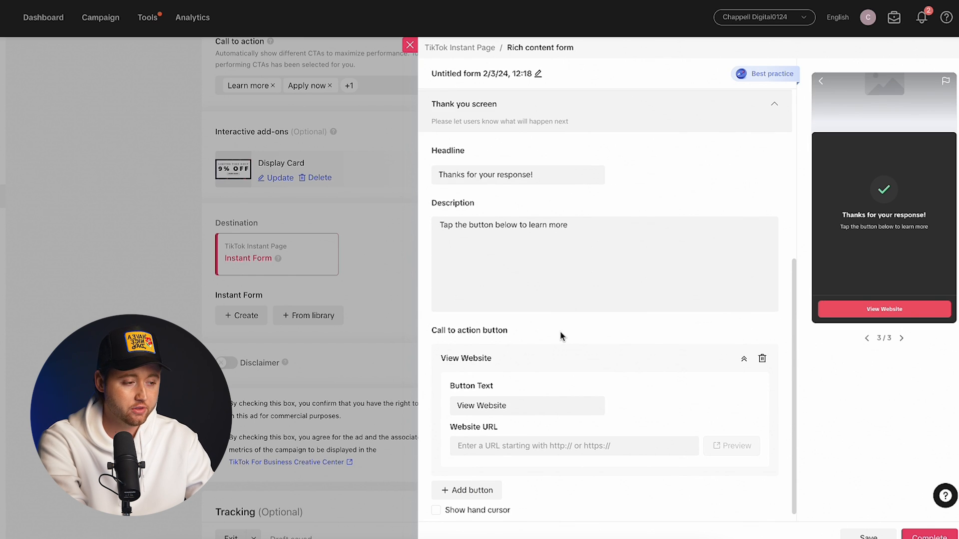
triple_click(553, 174)
text(Book)
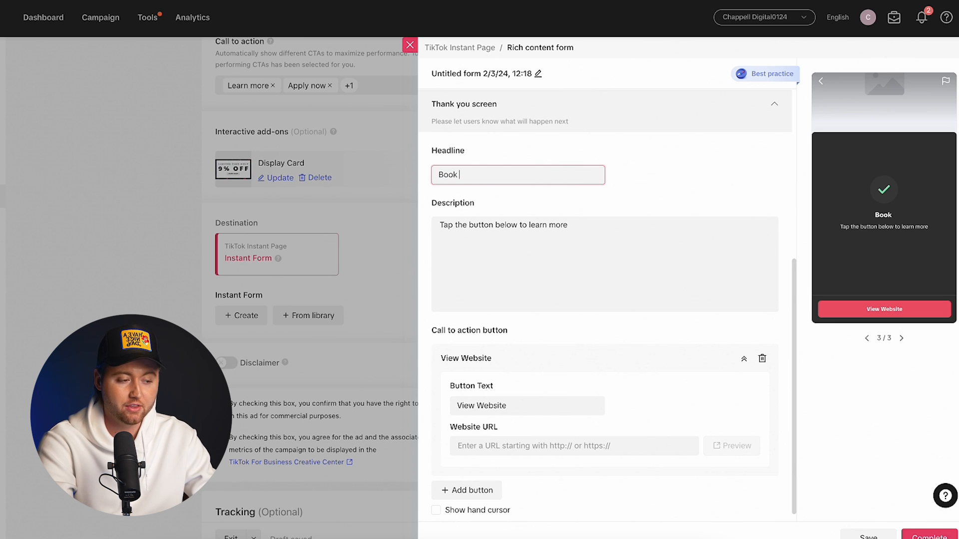
key(BackSpace)
key(BackSpace)
key(BackSpace)
key(BackSpace)
text(Step 2: Book A Call)
Change the Thank you screen's description to "Tap the button below to schedule your call now".
drag(568, 225, 480, 226)
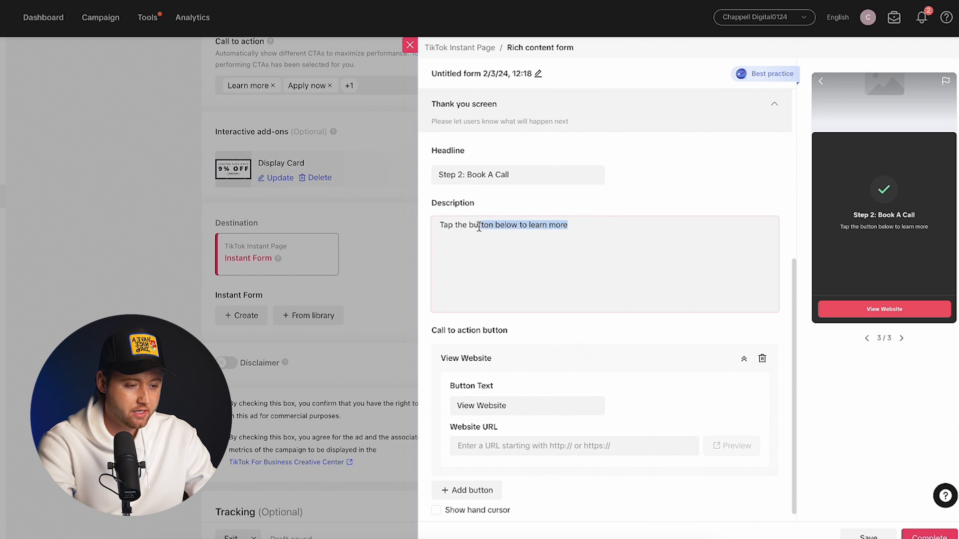
key(BackSpace)
text(below to schedule)
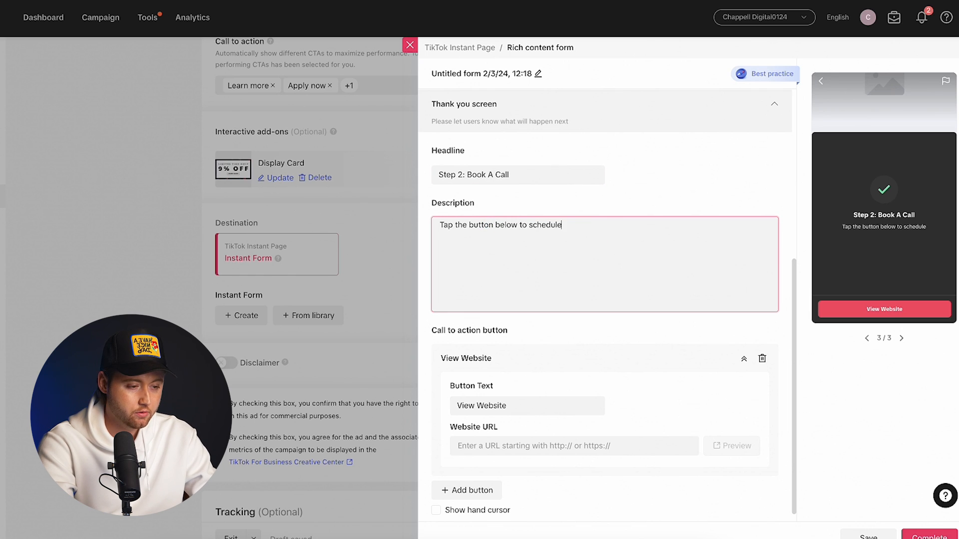
text( your call now)
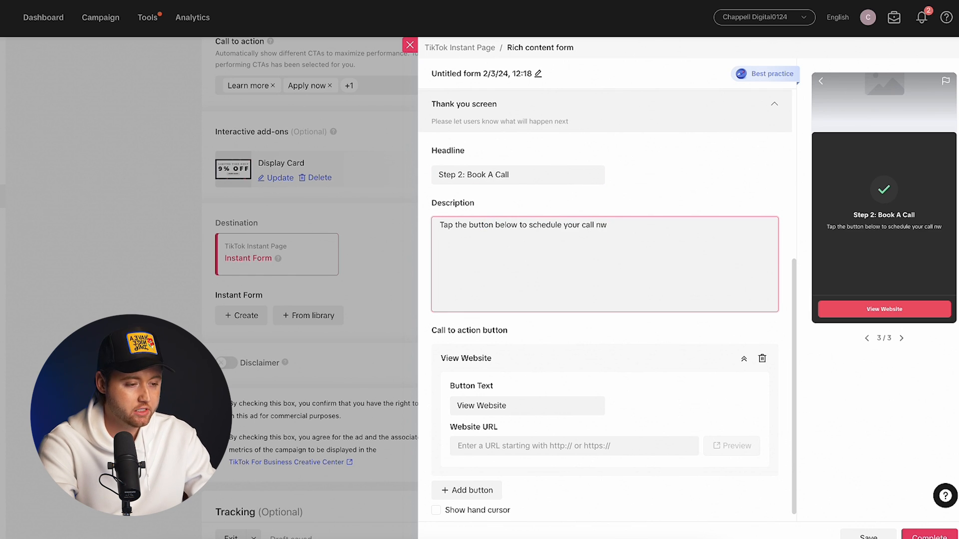
click(684, 207)
Set the Thank you screen's call to action button text to "Schedule Call".
scroll(628, 288, down, 1)
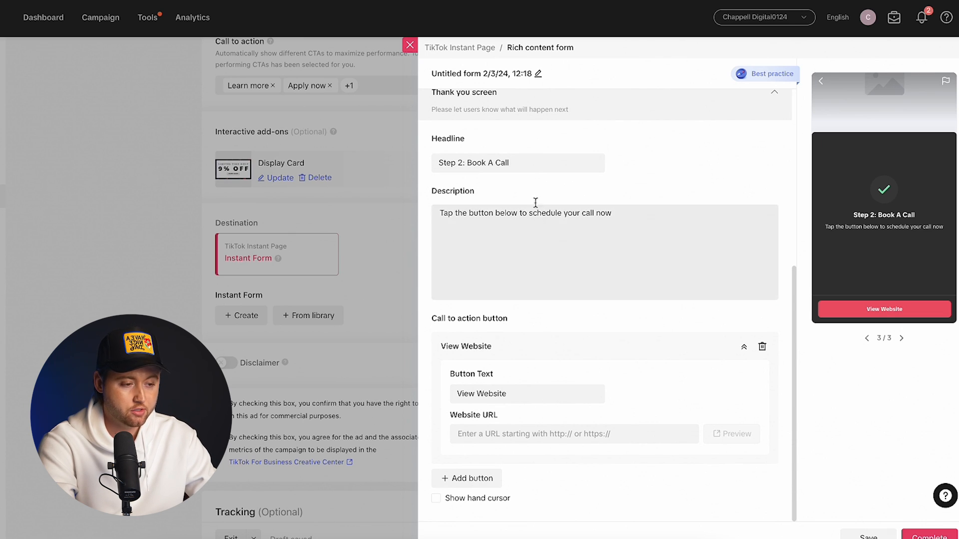
click(569, 393)
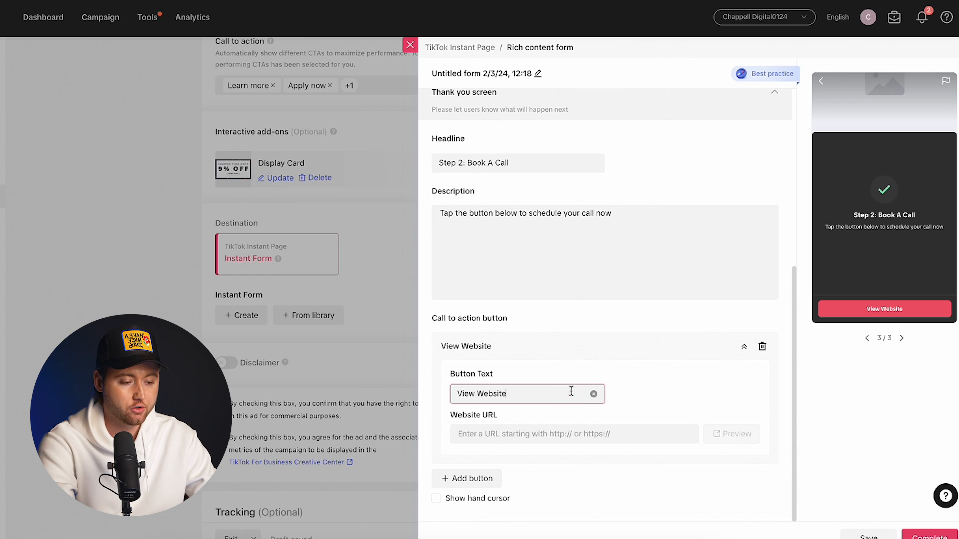
key(ctrl+a)
text(Schedule Call)
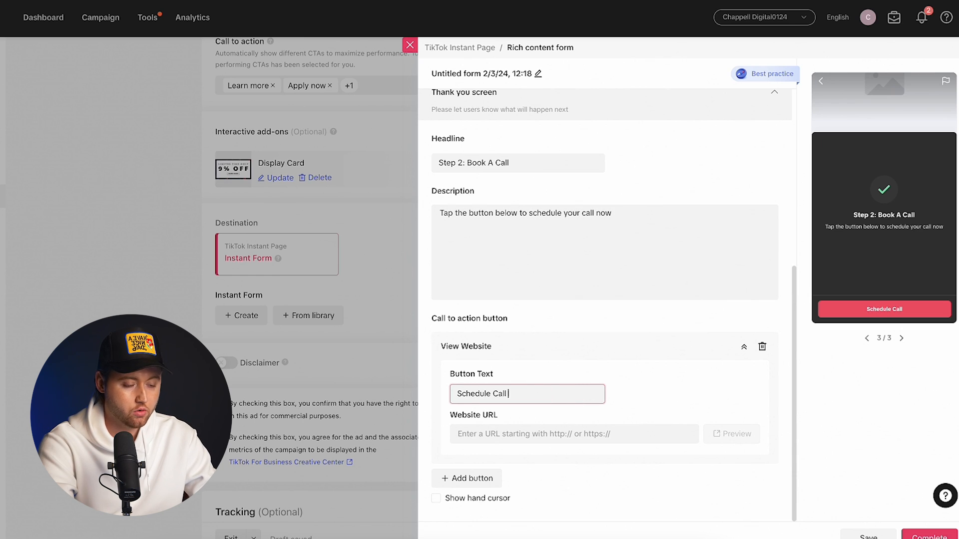
Look up the ads-mastery-mentorship page in the browser, set its address as the button's website URL, and complete the instant form.
click(496, 434)
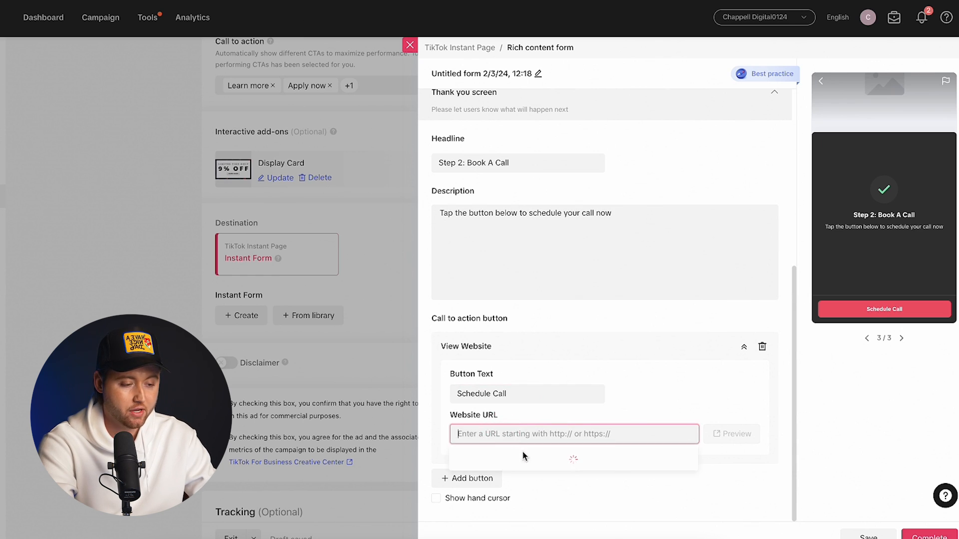
click(540, 423)
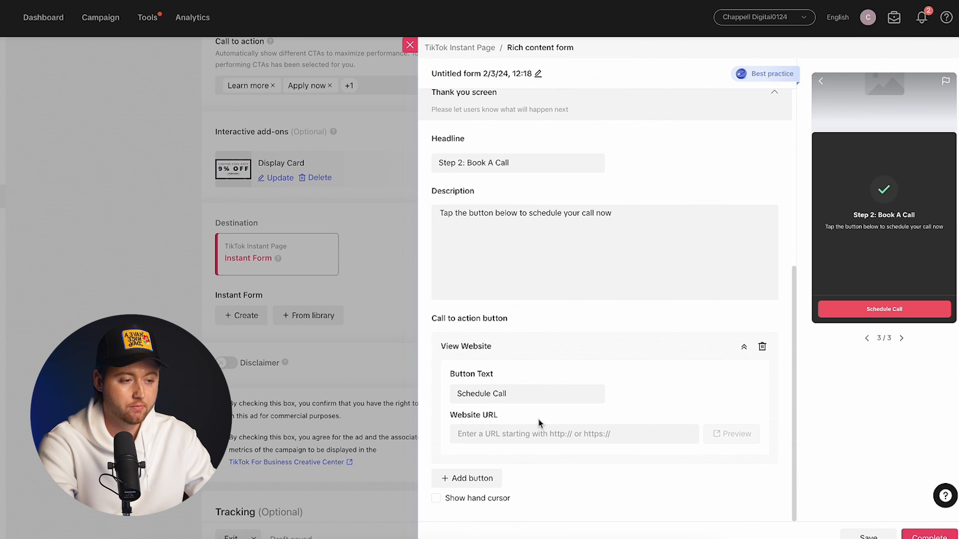
key(super+t)
text(ca)
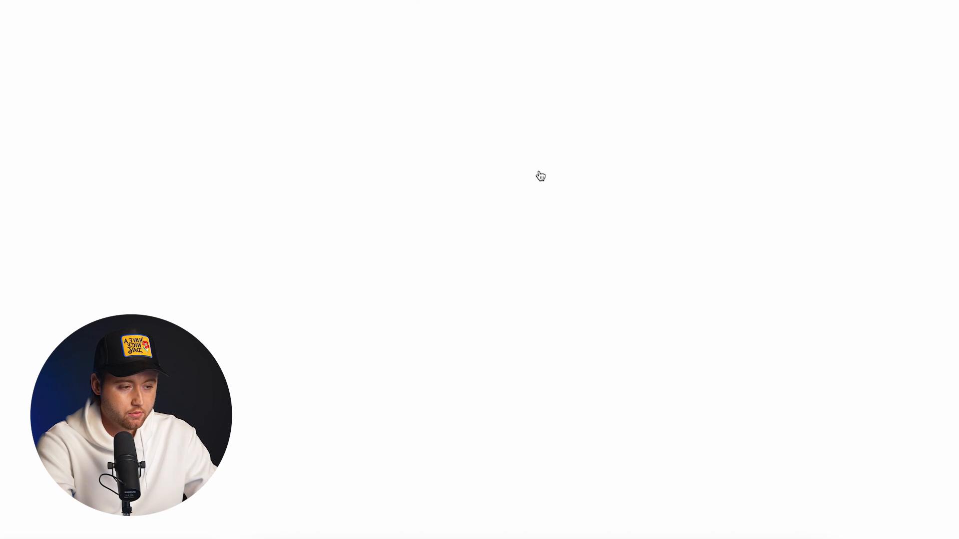
scroll(539, 172, down, 20)
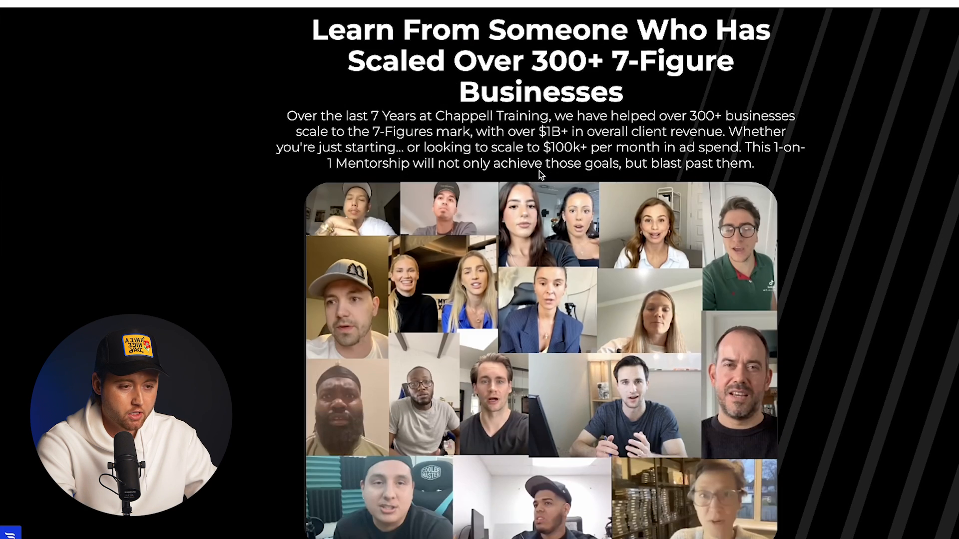
scroll(540, 175, up, 3)
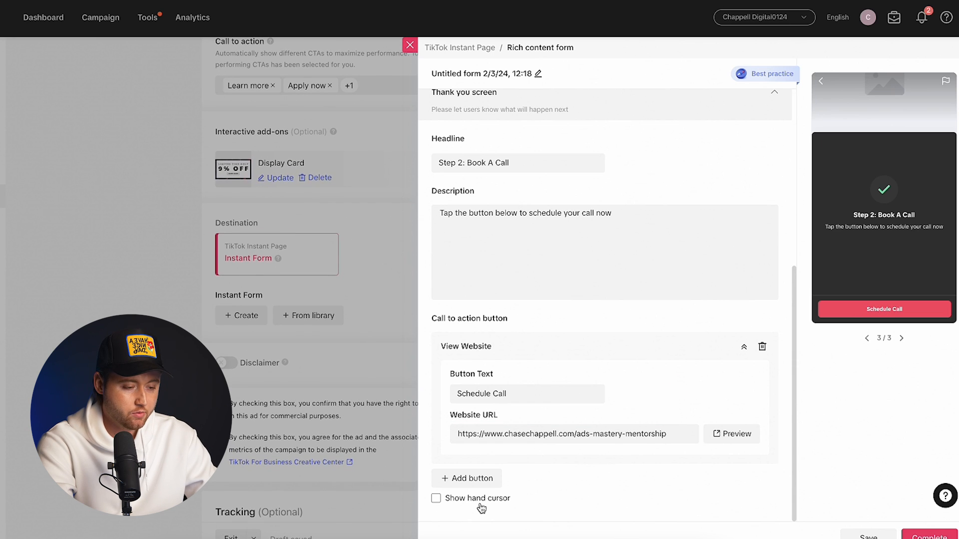
click(908, 528)
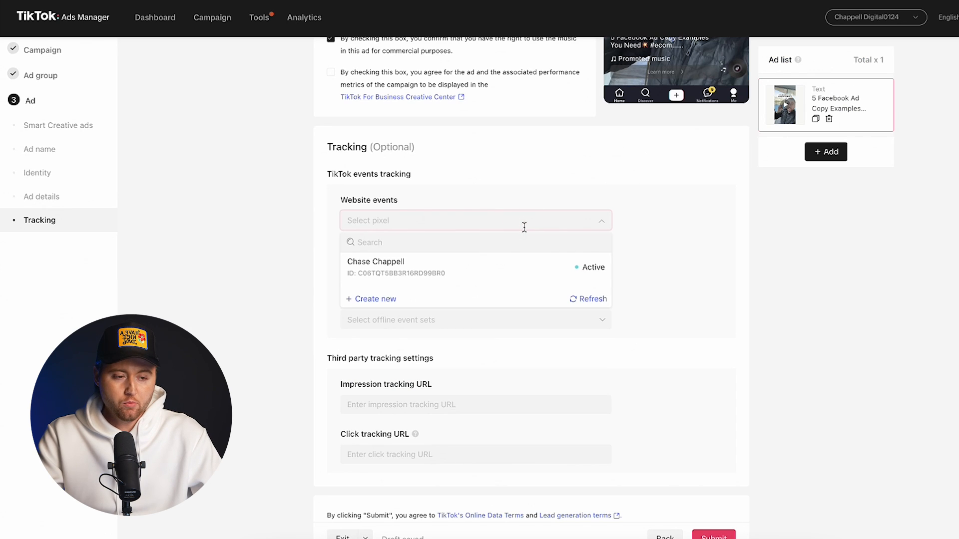
Select the active pixel for website events tracking and duplicate the ad in the ad list.
click(497, 269)
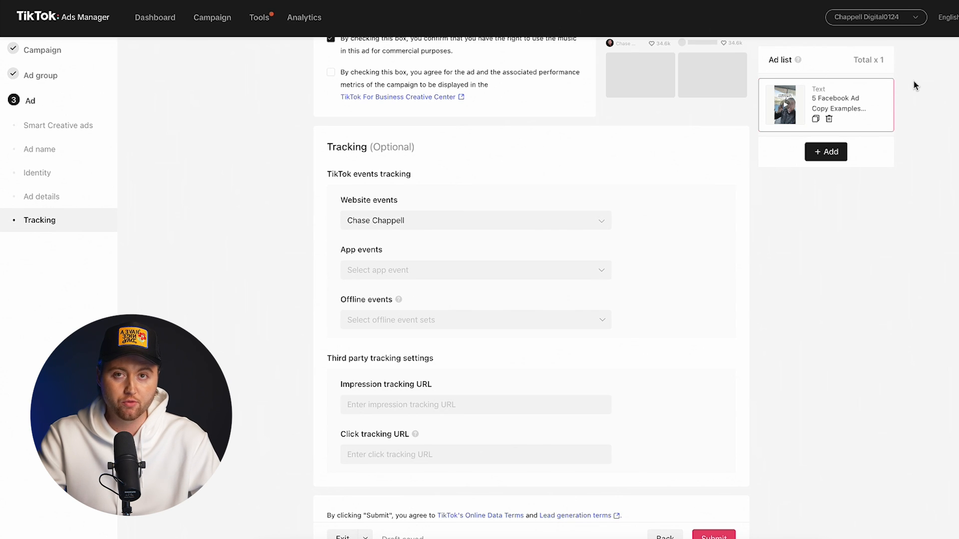
click(816, 118)
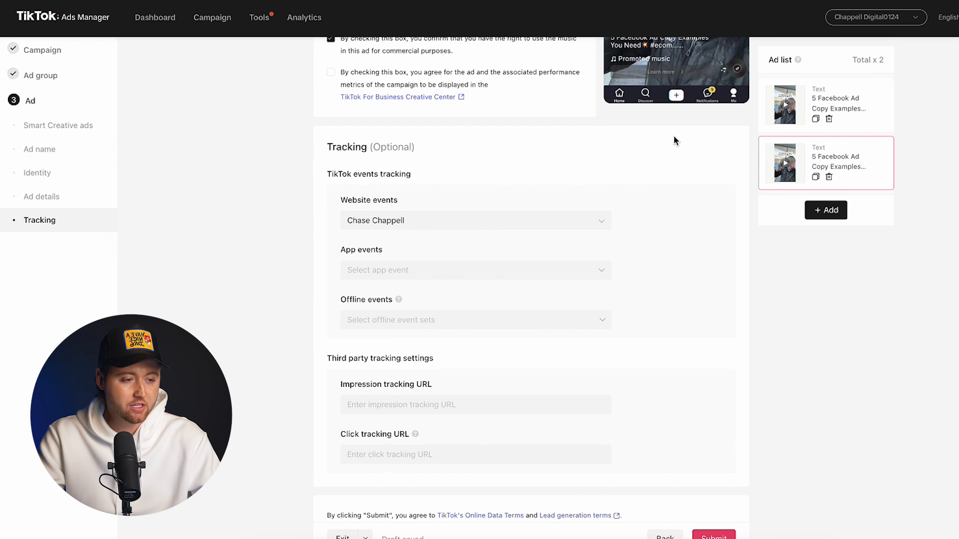
scroll(673, 136, up, 15)
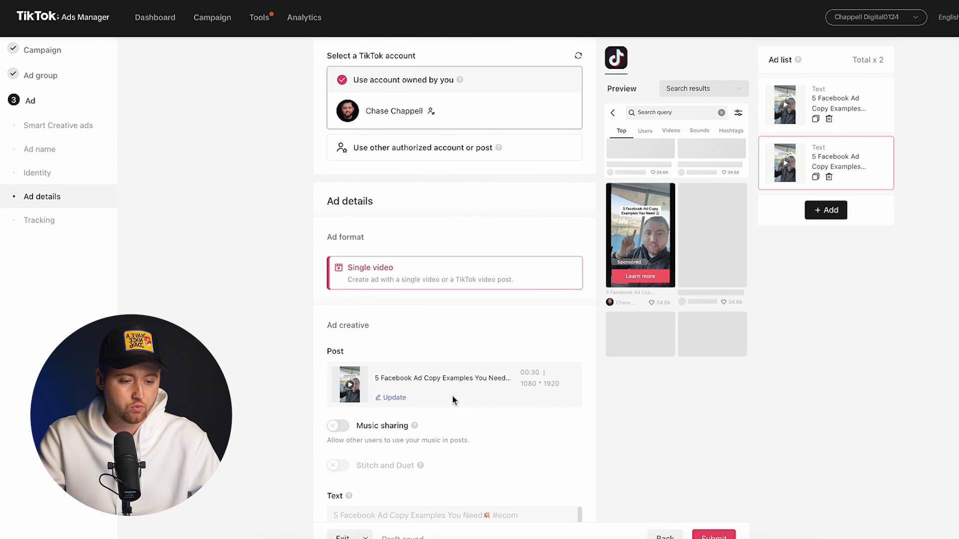